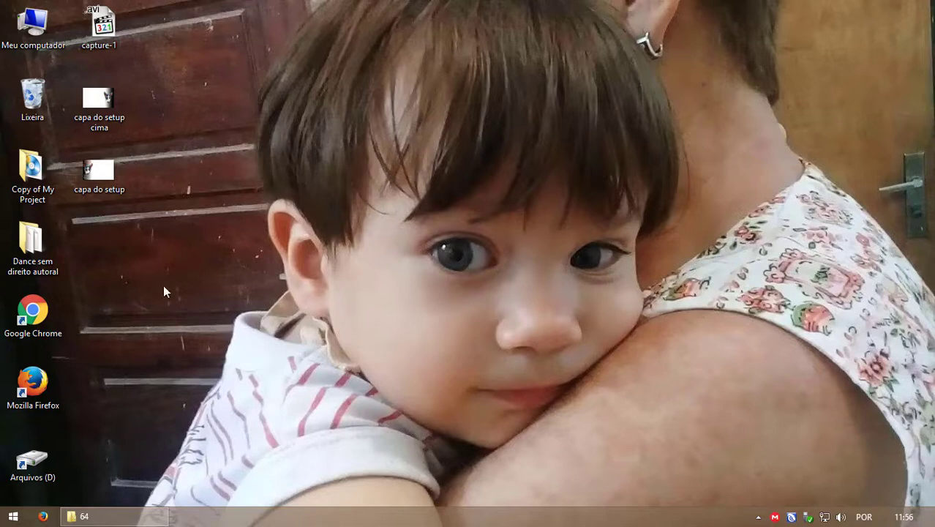
{"action": "left_click_drag", "start_coordinate": [150, 249], "coordinate": [411, 357]}
{"action": "right_click", "coordinate": [11, 515]}
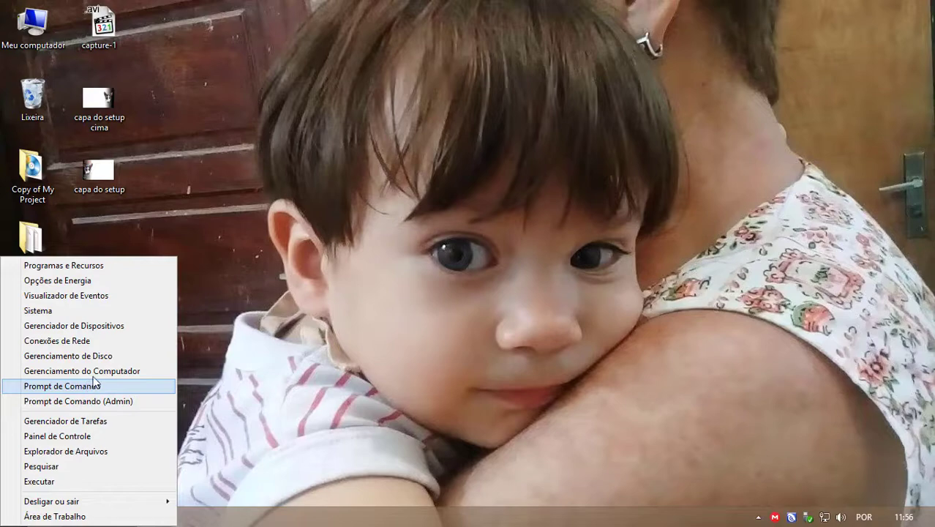
{"action": "left_click", "coordinate": [14, 518]}
{"action": "left_click", "coordinate": [13, 518]}
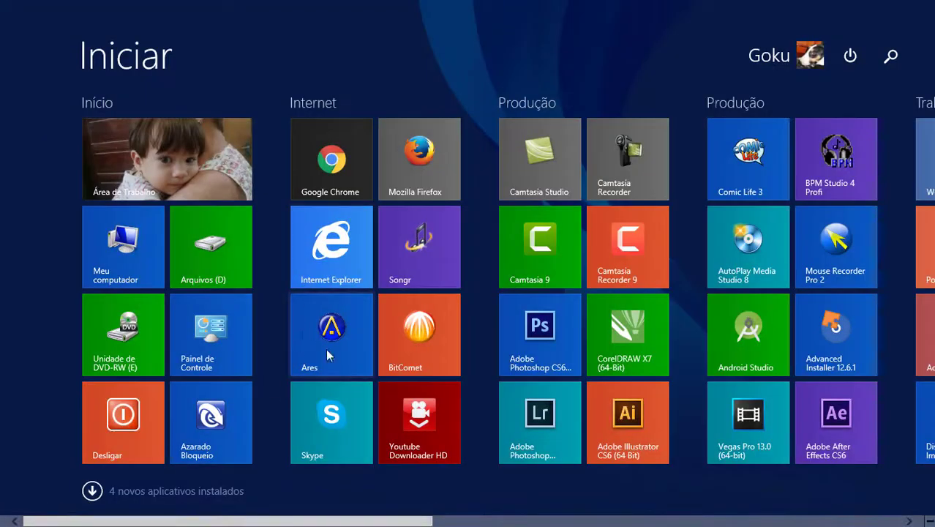
{"action": "left_click", "coordinate": [144, 150]}
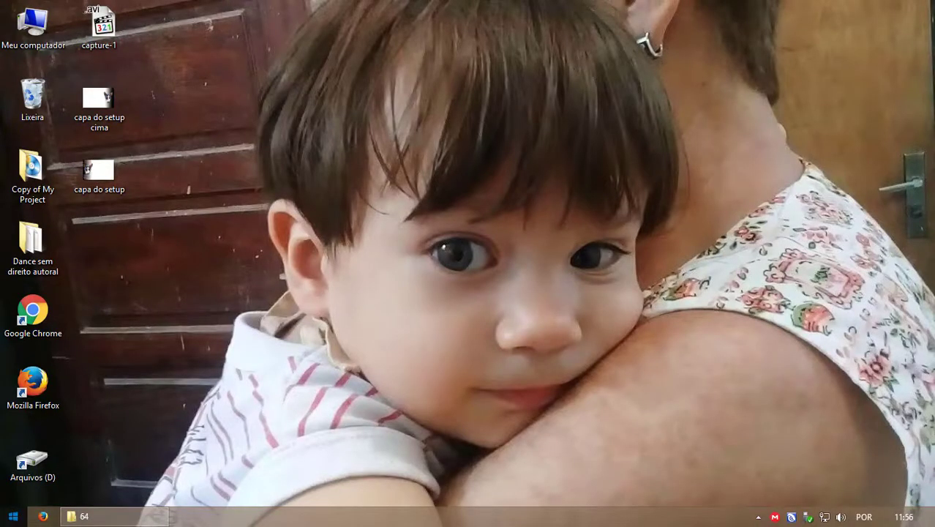
{"action": "left_click", "coordinate": [8, 515]}
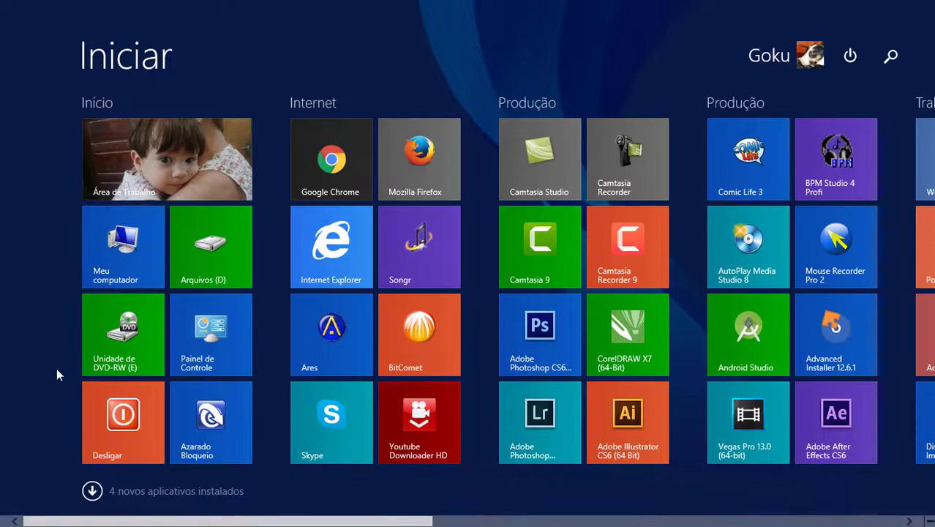
{"action": "scroll", "coordinate": [32, 393], "scroll_direction": "down", "scroll_amount": 2}
{"action": "scroll", "coordinate": [32, 393], "scroll_direction": "down", "scroll_amount": 3}
{"action": "scroll", "coordinate": [22, 483], "scroll_direction": "up", "scroll_amount": 4}
{"action": "left_click", "coordinate": [145, 189]}
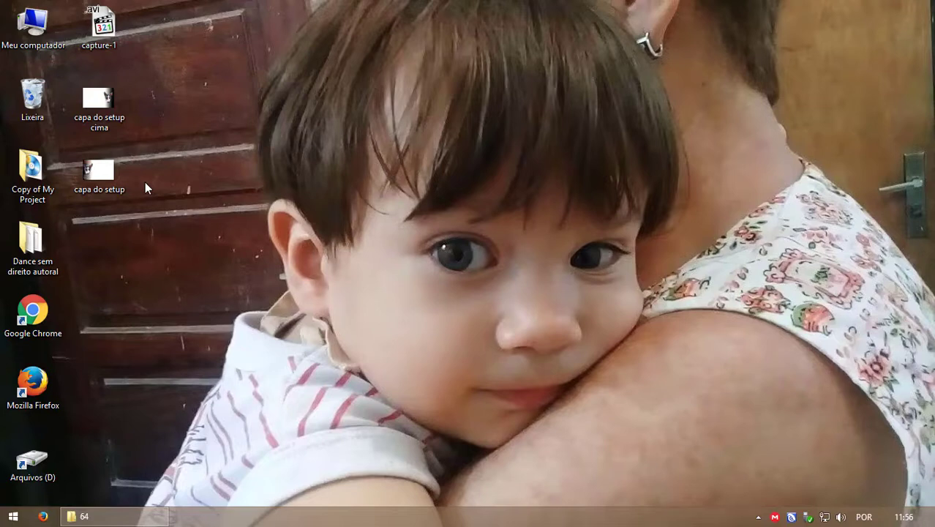
Open the Painel de Controle, look into Sistema e Segurança and return to the category overview
{"action": "right_click", "coordinate": [9, 516]}
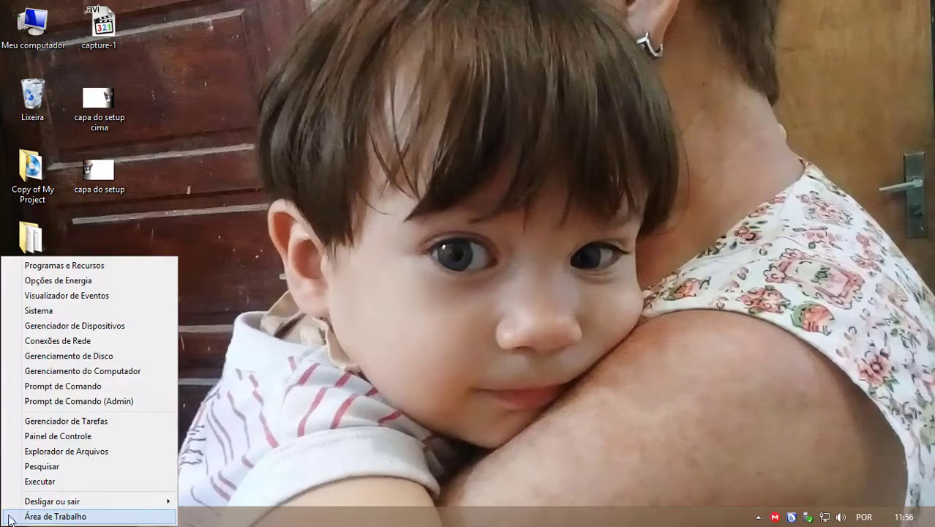
{"action": "left_click", "coordinate": [44, 435]}
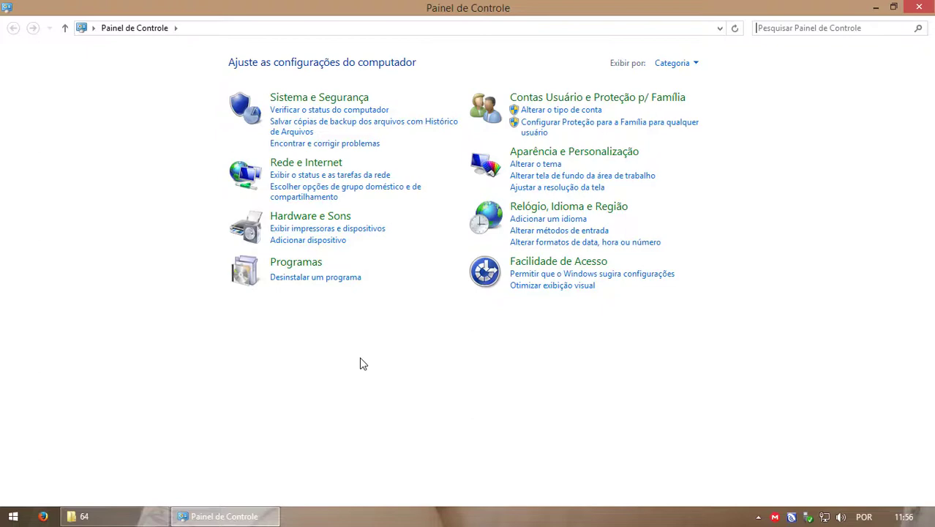
{"action": "left_click", "coordinate": [349, 102]}
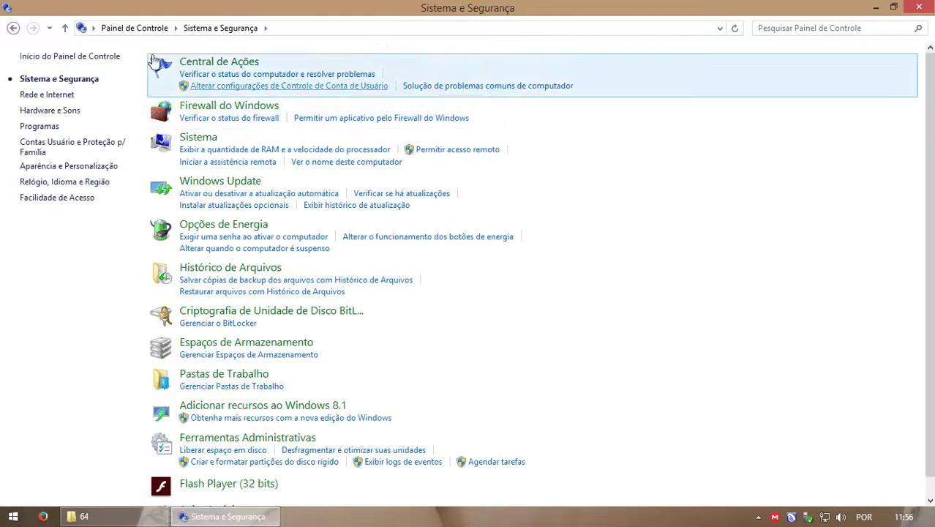
{"action": "left_click", "coordinate": [14, 28]}
Try the Ícones grandes and Ícones pequenos views of the Painel de Controle and return to the Categoria view
{"action": "left_click", "coordinate": [673, 63]}
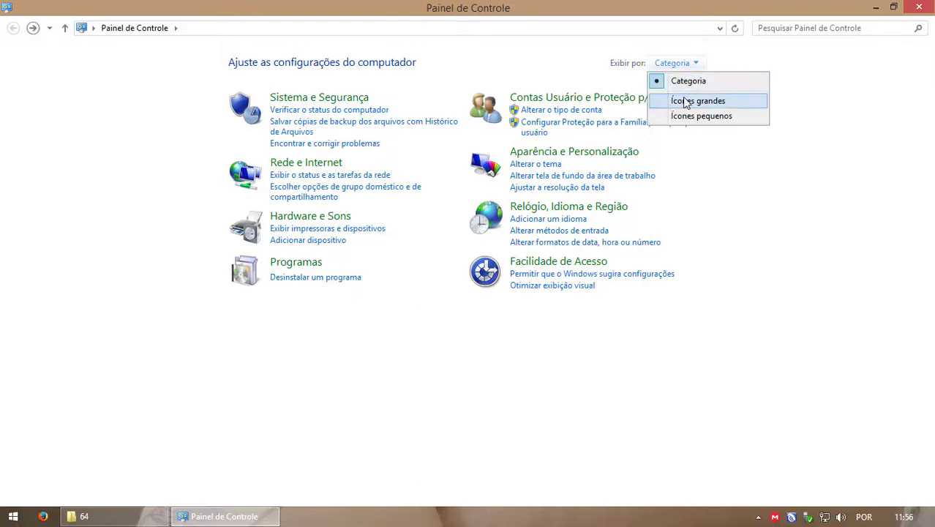
{"action": "left_click", "coordinate": [686, 103]}
{"action": "left_click", "coordinate": [837, 63]}
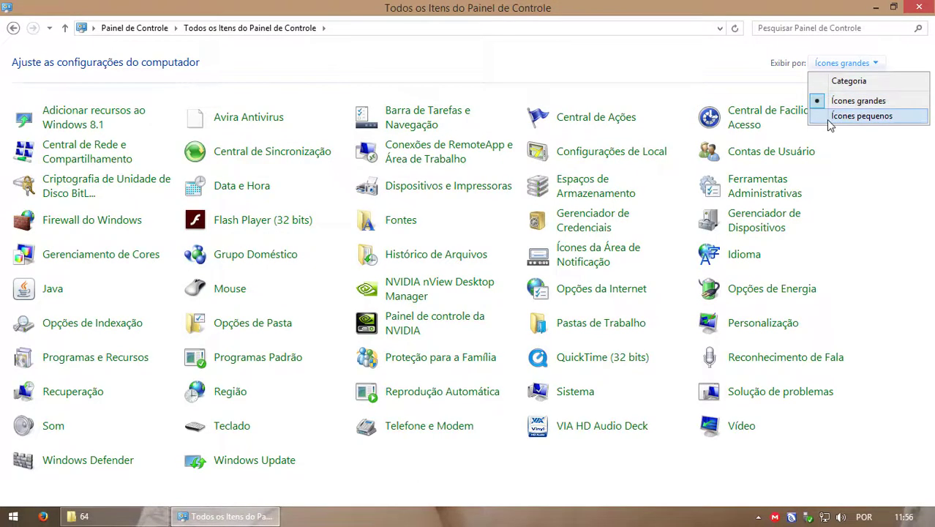
{"action": "left_click", "coordinate": [829, 117]}
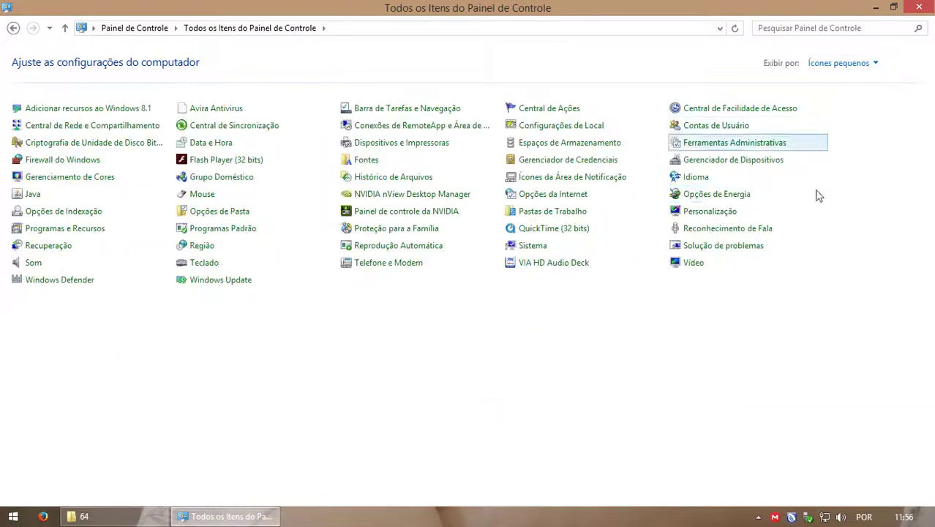
{"action": "left_click", "coordinate": [840, 65]}
{"action": "left_click", "coordinate": [835, 81]}
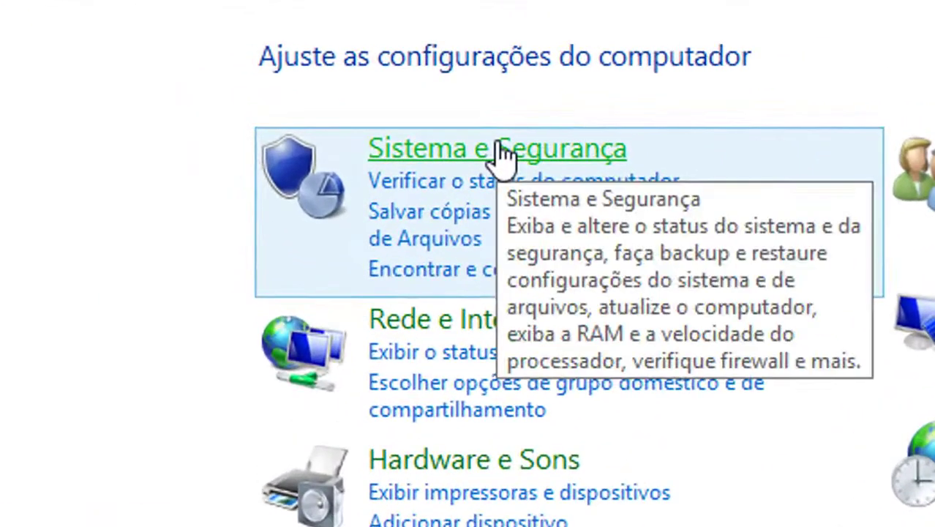
Open the Central de Ações under Sistema e Segurança, check the Windows SmartScreen options and dismiss them
{"action": "left_click", "coordinate": [328, 100]}
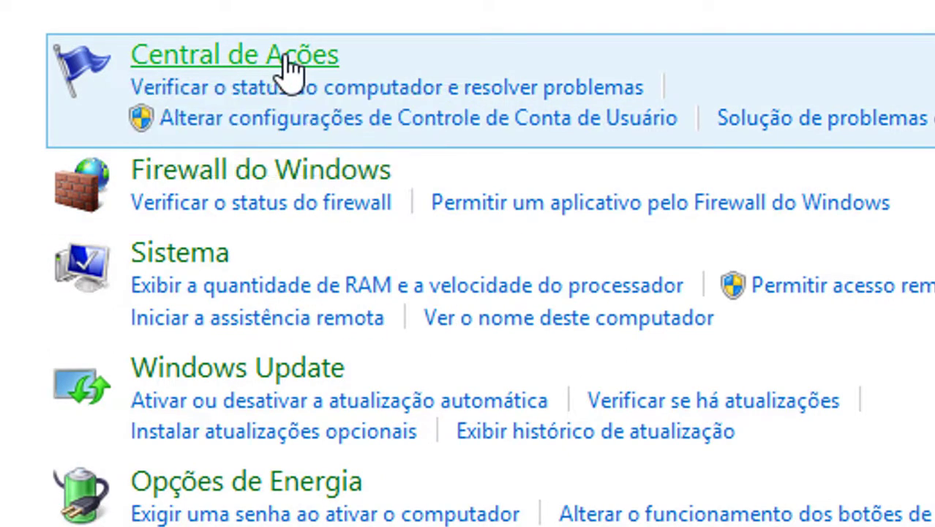
{"action": "left_click", "coordinate": [291, 65]}
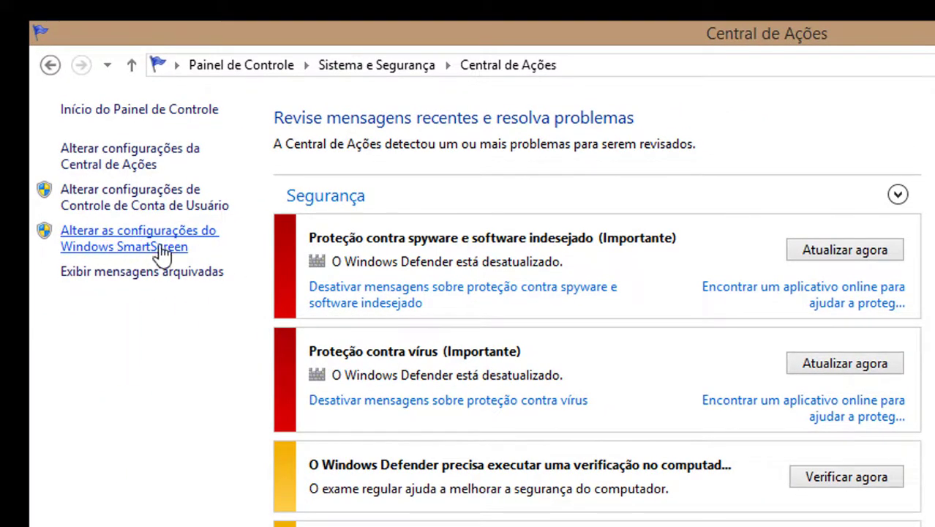
{"action": "left_click", "coordinate": [132, 247]}
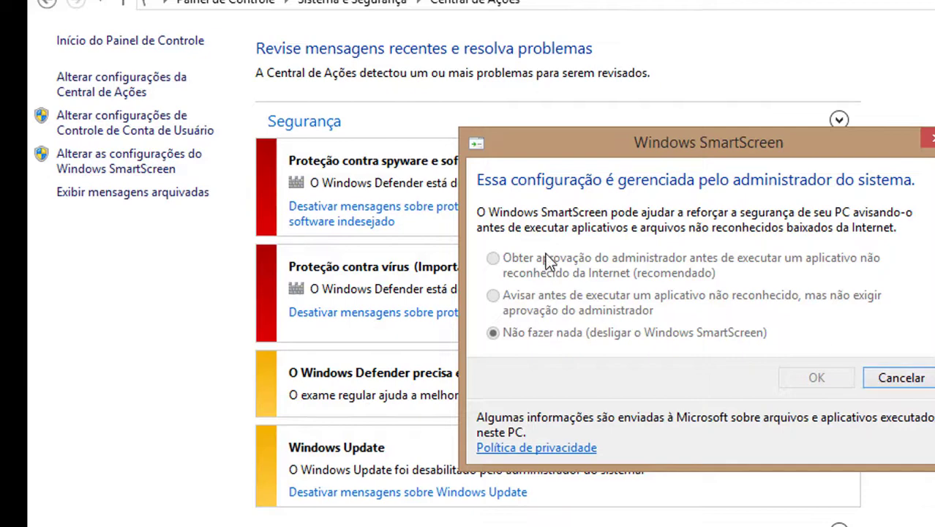
{"action": "left_click", "coordinate": [900, 380]}
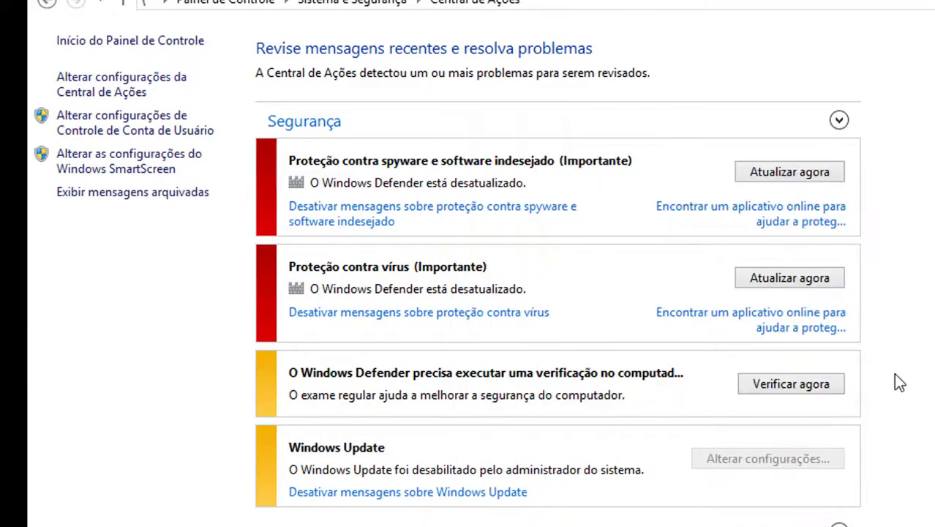
Set the Controle de Conta de Usuário notification level to Nunca notificar and apply it
{"action": "left_click", "coordinate": [150, 132]}
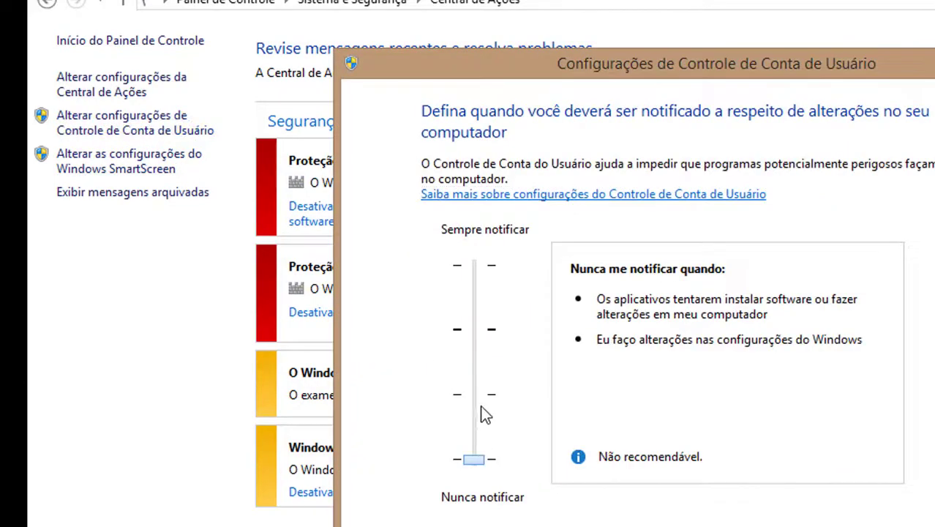
{"action": "left_click_drag", "start_coordinate": [482, 408], "coordinate": [475, 501]}
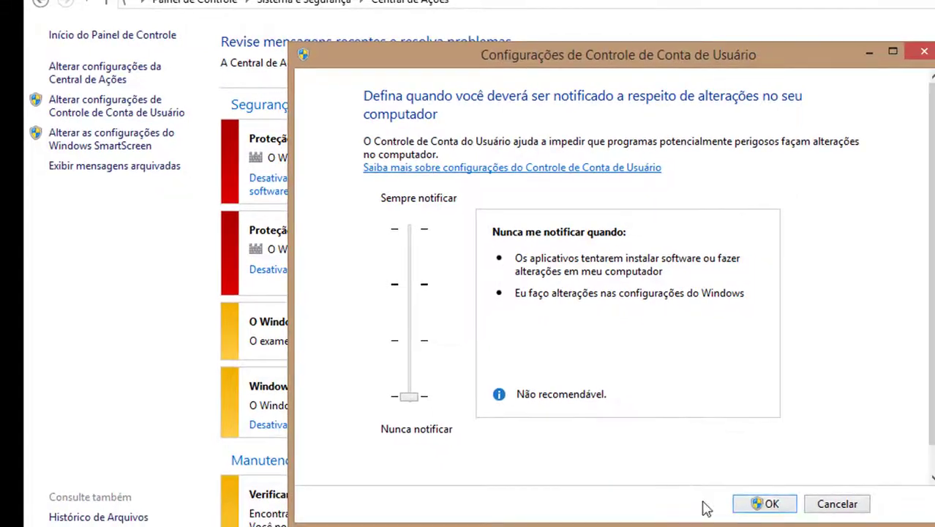
{"action": "left_click", "coordinate": [770, 505]}
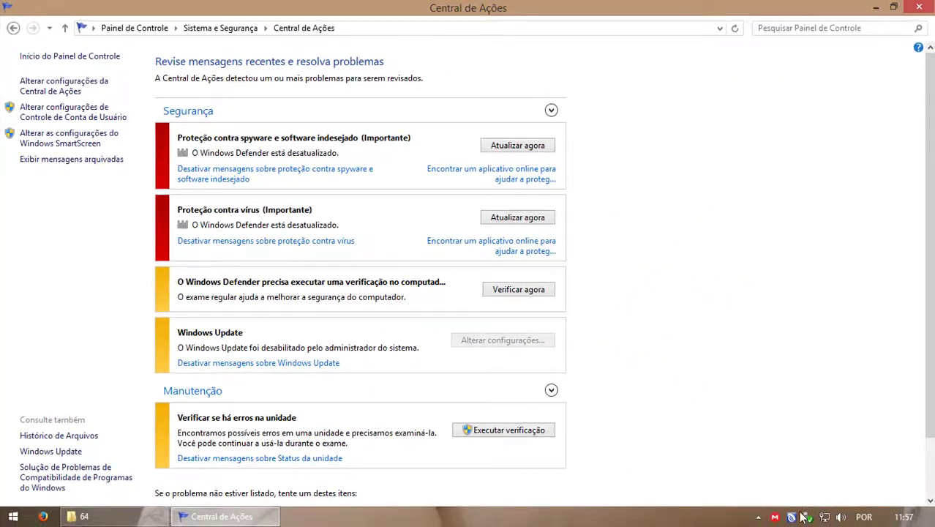
Check the hidden notification area icons and close the Central de Ações window
{"action": "left_click", "coordinate": [758, 517]}
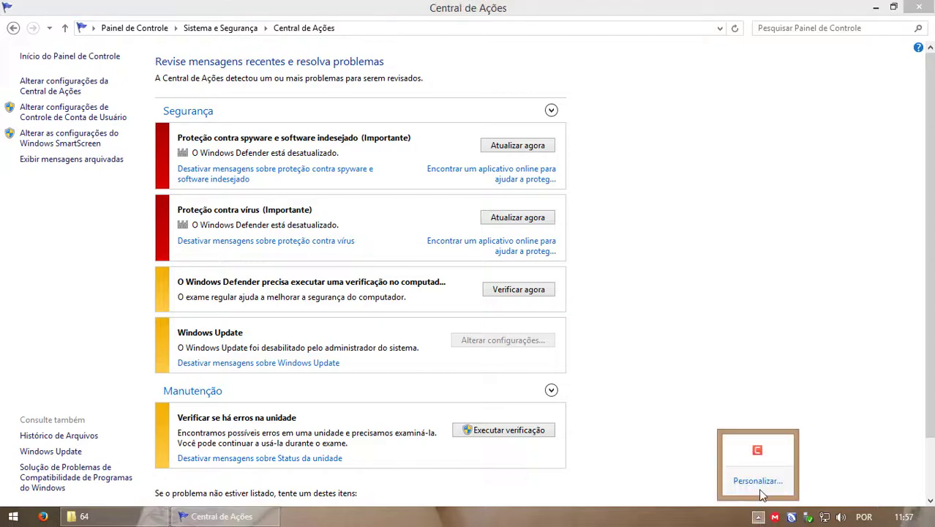
{"action": "left_click", "coordinate": [654, 339]}
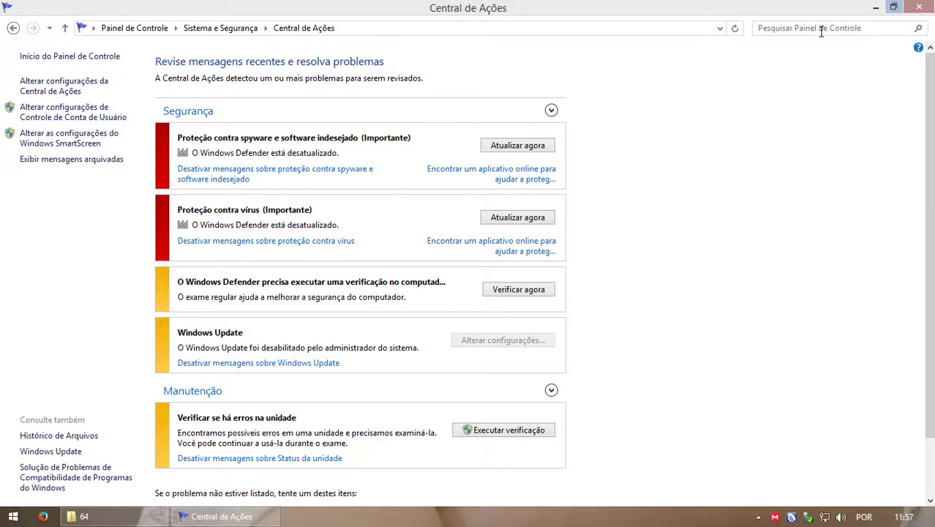
{"action": "left_click", "coordinate": [919, 9]}
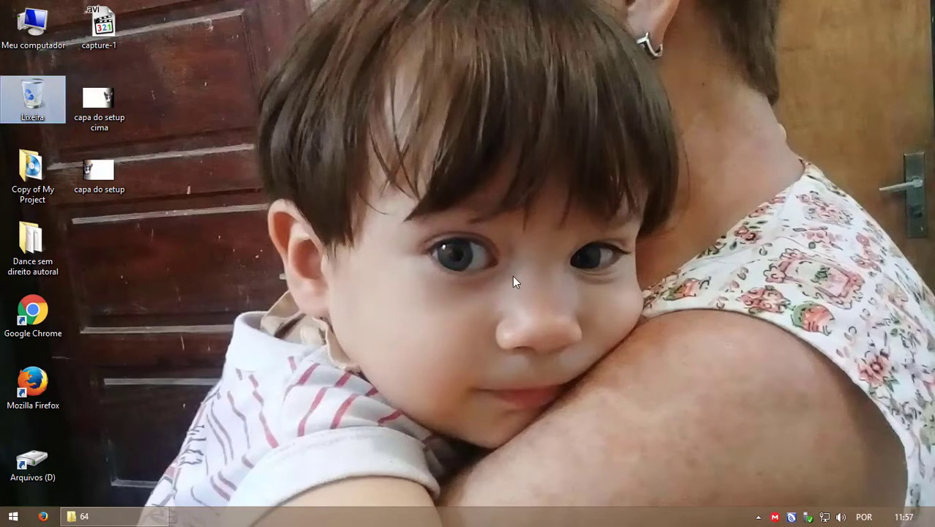
{"action": "left_click_drag", "start_coordinate": [355, 241], "coordinate": [685, 376]}
{"action": "left_click_drag", "start_coordinate": [239, 193], "coordinate": [687, 330]}
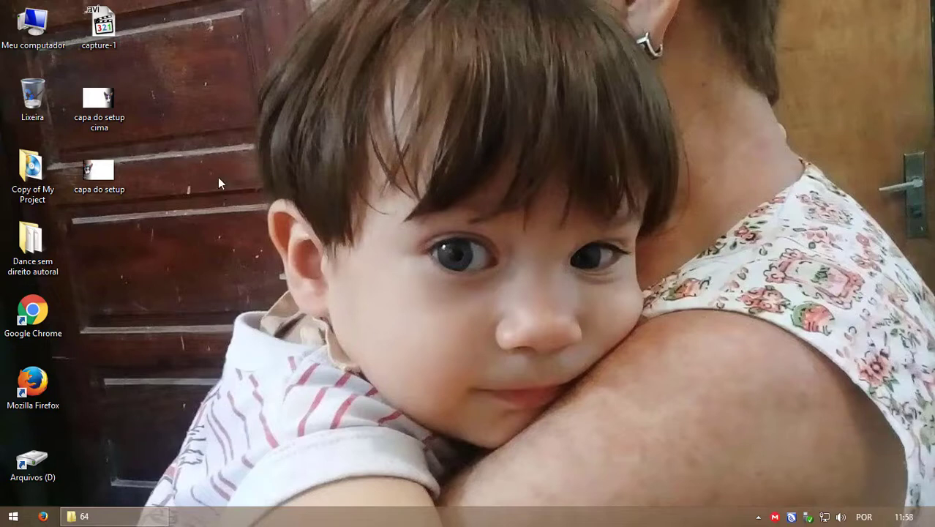
{"action": "left_click_drag", "start_coordinate": [218, 177], "coordinate": [781, 356]}
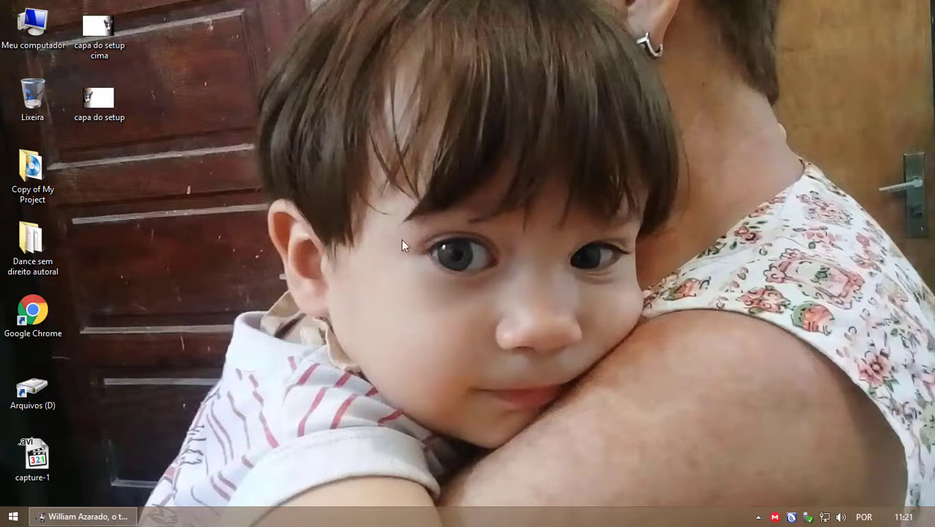
Restore the minimized step-by-step program installer window
{"action": "left_click", "coordinate": [117, 516]}
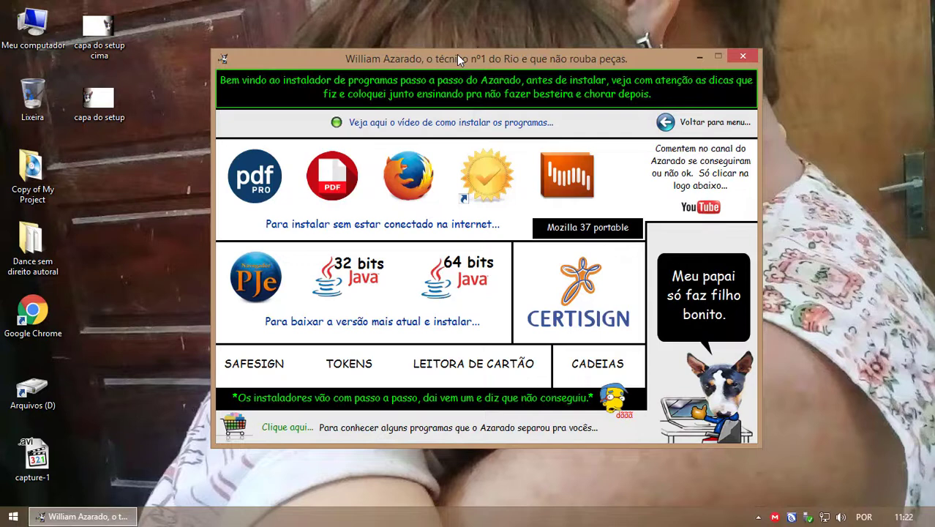
{"action": "left_click", "coordinate": [697, 57]}
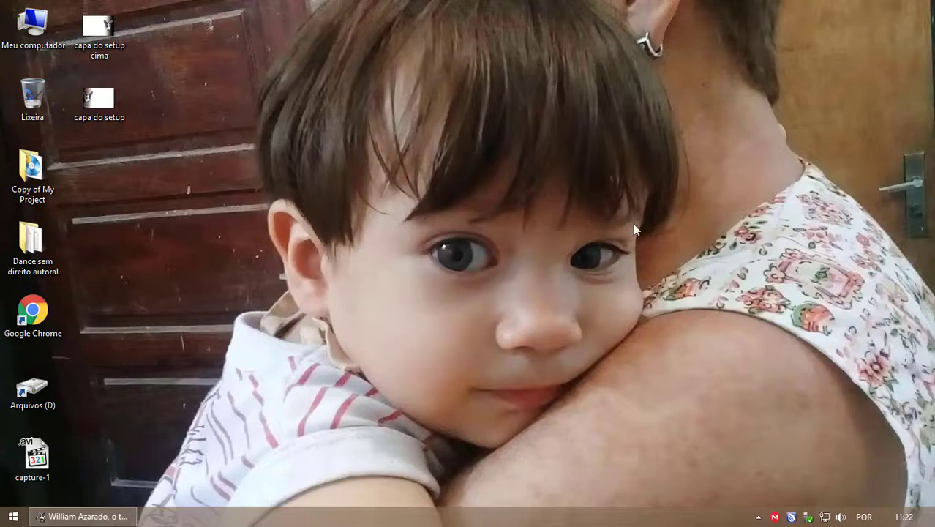
{"action": "left_click", "coordinate": [80, 516]}
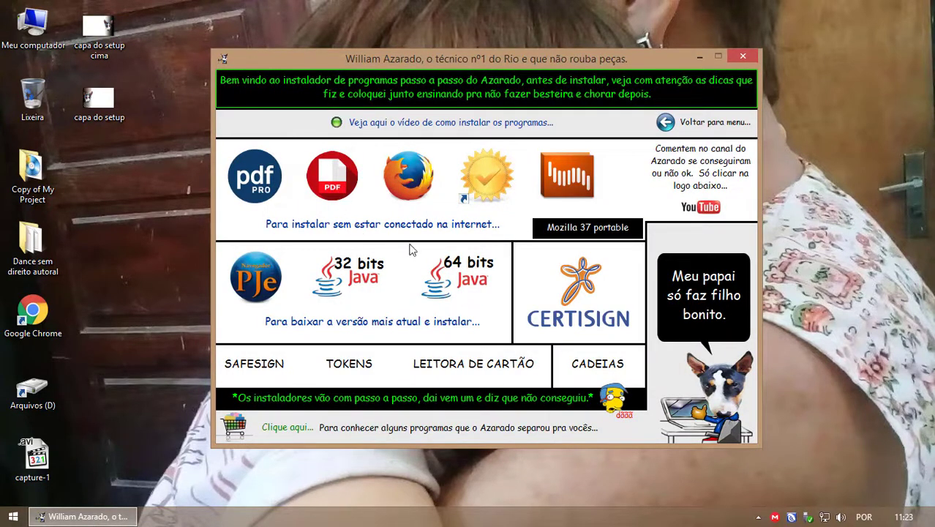
{"action": "left_click", "coordinate": [13, 517]}
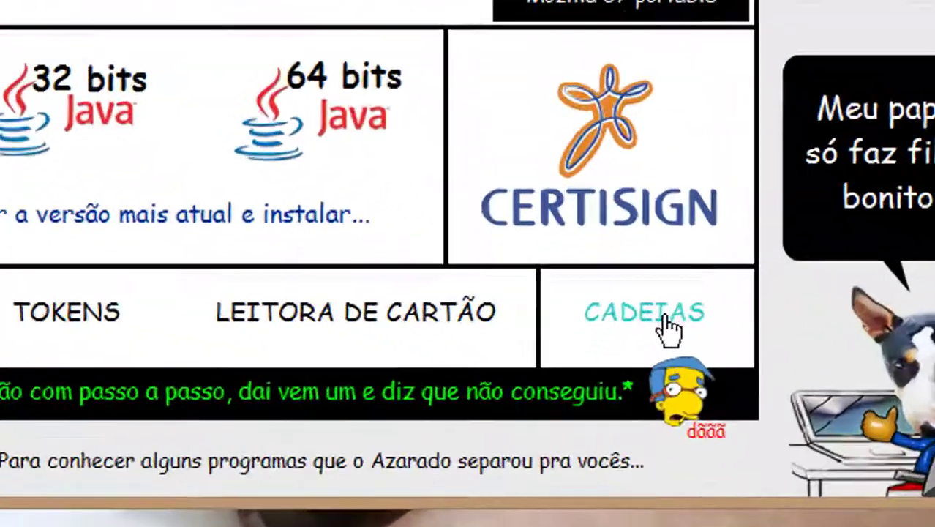
Open the CADEIAS certificate folder from the installer and show its files in the Lista view
{"action": "left_click", "coordinate": [639, 327]}
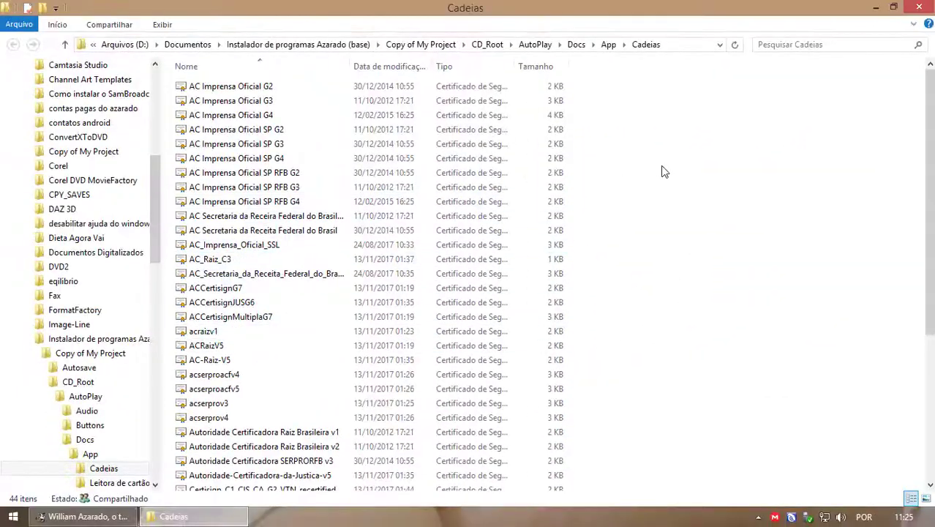
{"action": "right_click", "coordinate": [662, 168]}
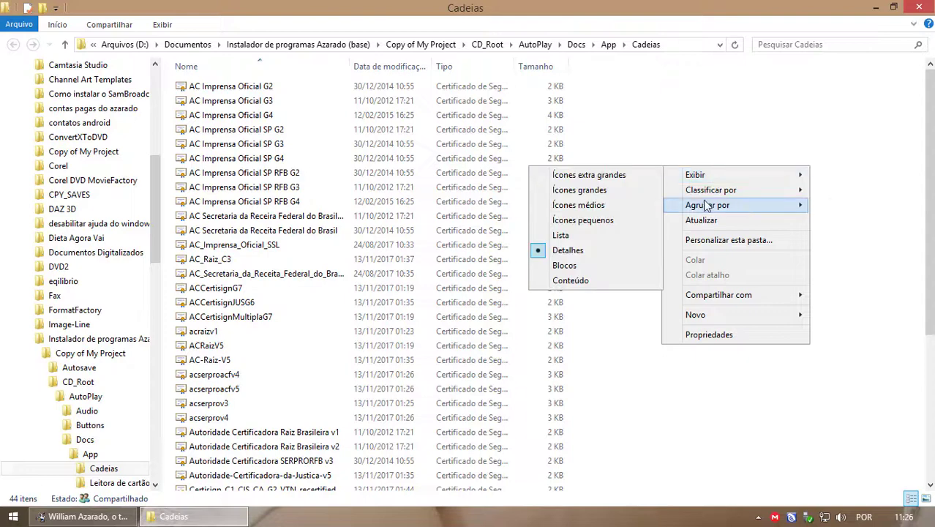
{"action": "left_click", "coordinate": [586, 235]}
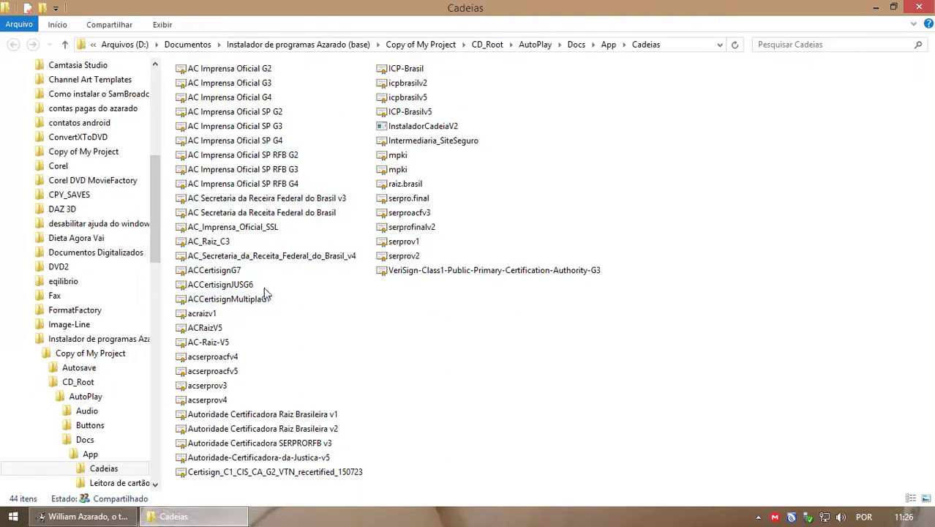
Install the AC Imprensa Oficial G2 certificate for Usuário Atual, keeping the import wizard's default options
{"action": "left_click", "coordinate": [275, 213]}
{"action": "double_click", "coordinate": [233, 68]}
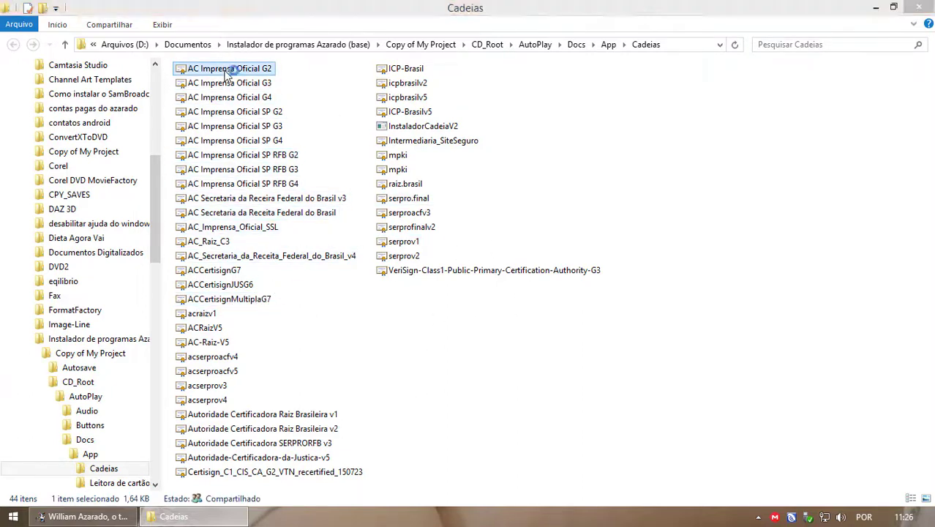
{"action": "left_click_drag", "start_coordinate": [194, 30], "coordinate": [461, 58]}
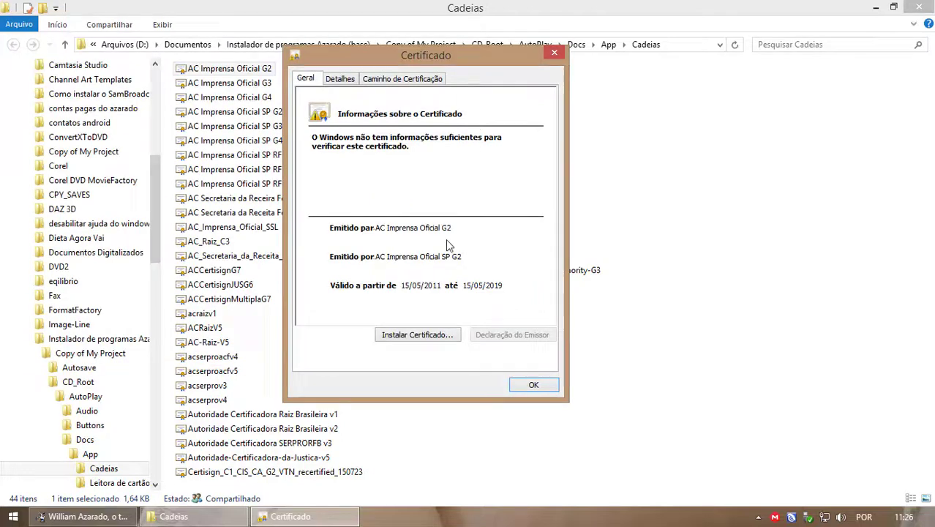
{"action": "left_click", "coordinate": [415, 334]}
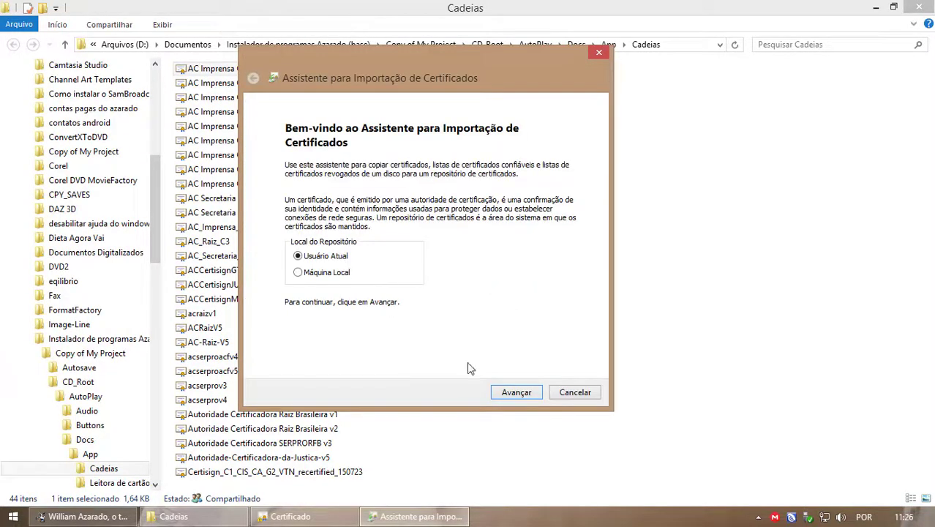
{"action": "left_click", "coordinate": [515, 393]}
{"action": "left_click", "coordinate": [514, 393]}
{"action": "left_click", "coordinate": [515, 393]}
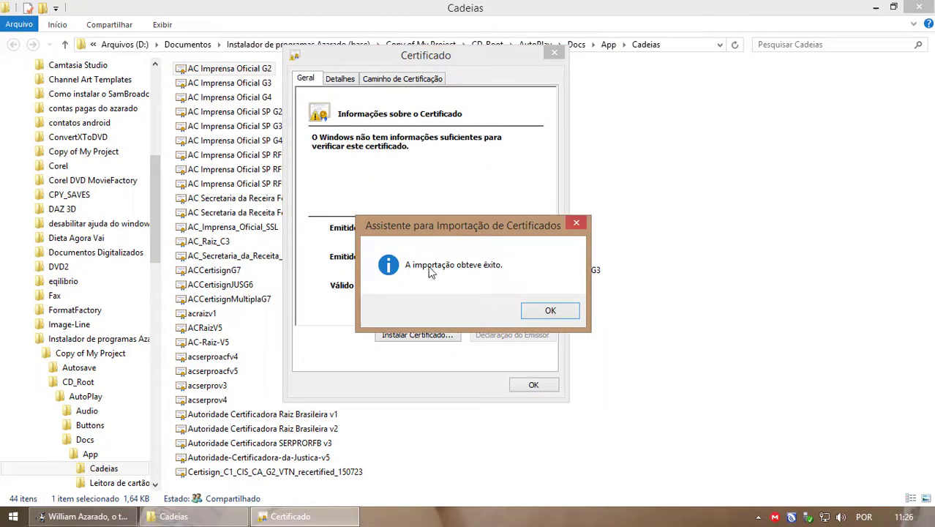
Acknowledge the completed import and close the AC Imprensa Oficial G2 certificate
{"action": "left_click", "coordinate": [560, 311]}
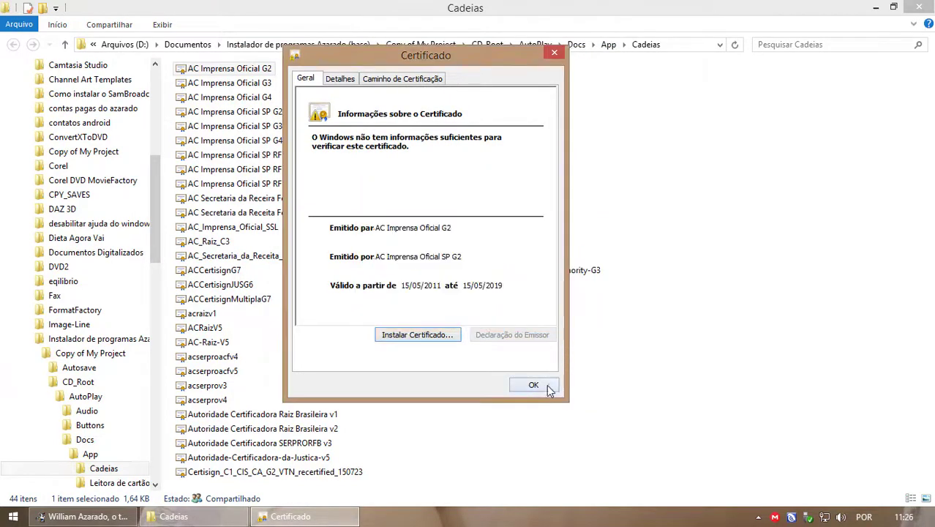
{"action": "left_click", "coordinate": [536, 385]}
Install the raiz.brasil certificate with the import wizard's default options, and close the Cadeias folder
{"action": "double_click", "coordinate": [407, 184]}
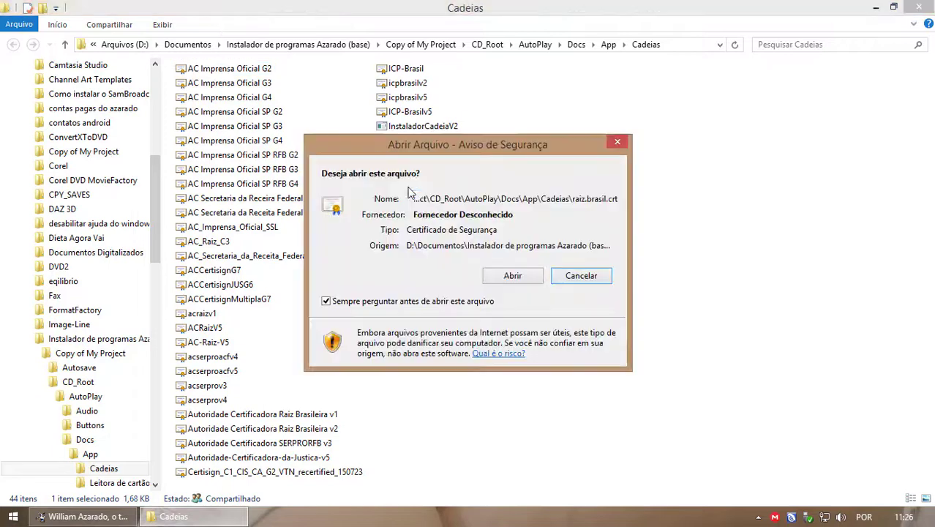
{"action": "key", "text": "Return"}
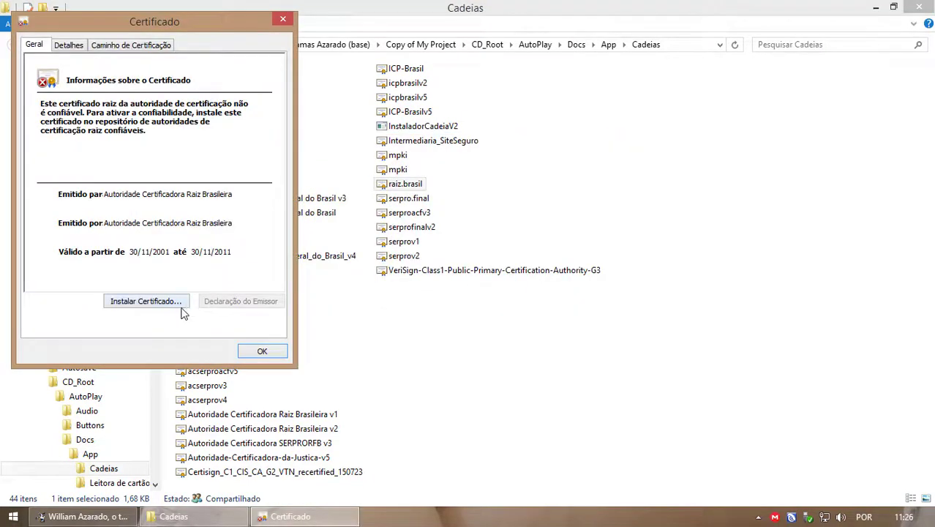
{"action": "left_click", "coordinate": [180, 302]}
{"action": "left_click", "coordinate": [296, 360]}
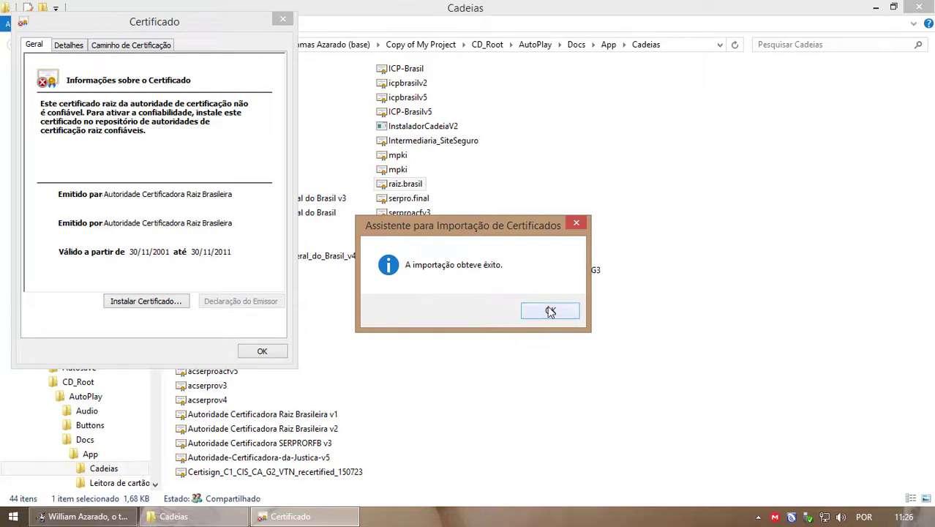
{"action": "left_click", "coordinate": [549, 310]}
{"action": "left_click", "coordinate": [268, 351]}
{"action": "left_click", "coordinate": [268, 351]}
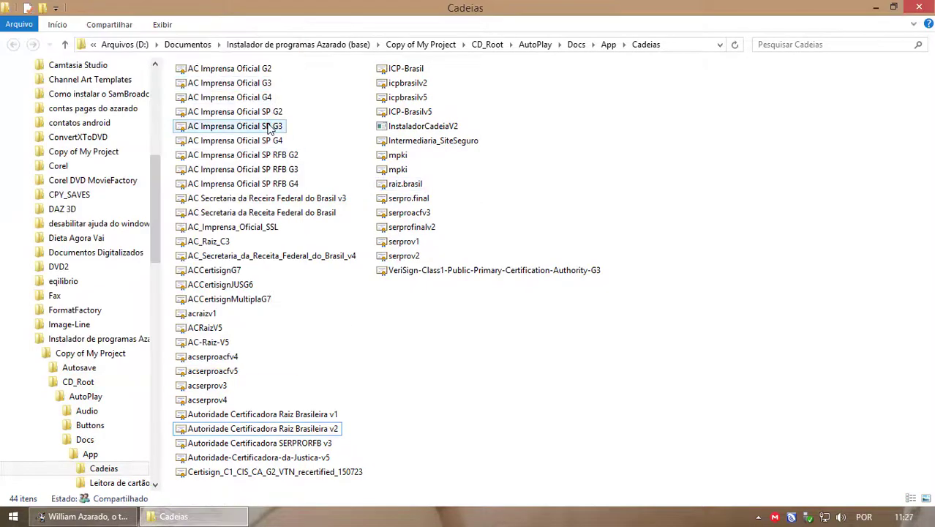
{"action": "left_click", "coordinate": [919, 7]}
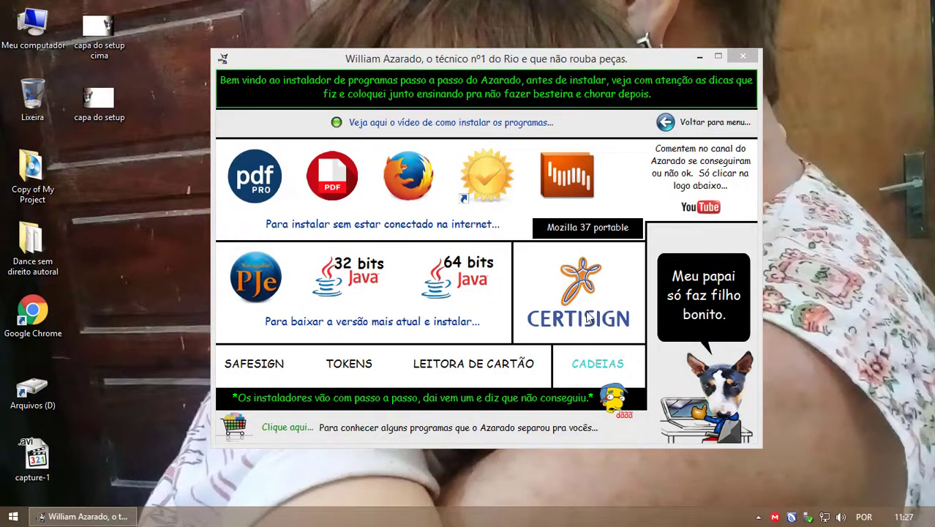
{"action": "left_click", "coordinate": [611, 366]}
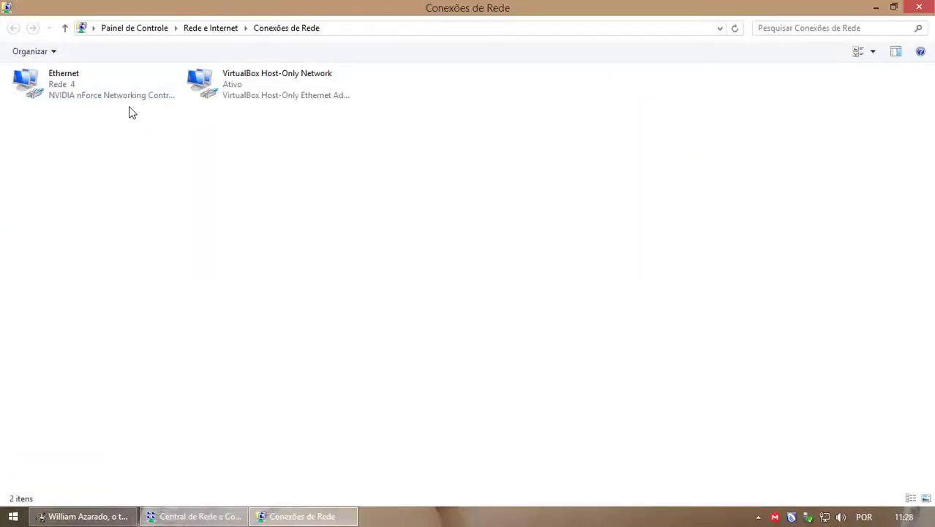
Disable the Ethernet network adapter, minimize Conexões de Rede and close Central de Rede e Compartilhamento
{"action": "left_click", "coordinate": [109, 95]}
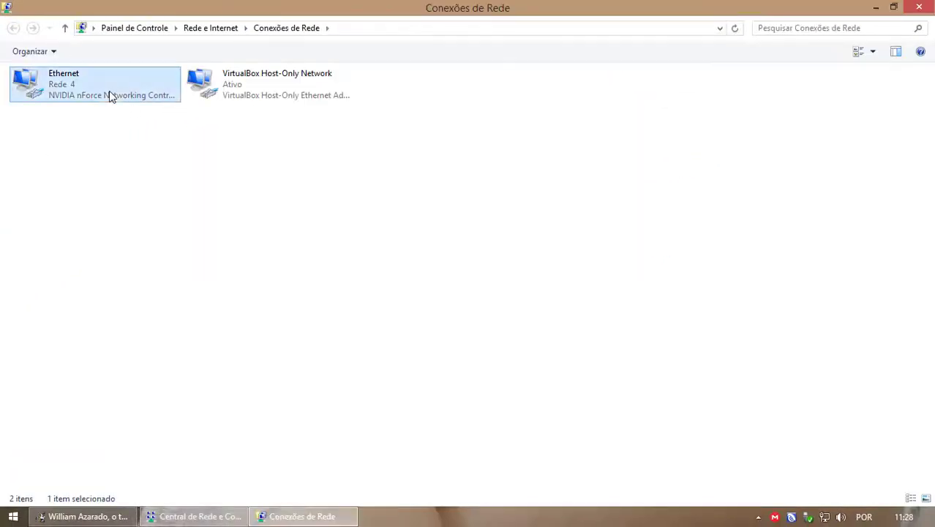
{"action": "right_click", "coordinate": [109, 95]}
{"action": "left_click", "coordinate": [142, 98]}
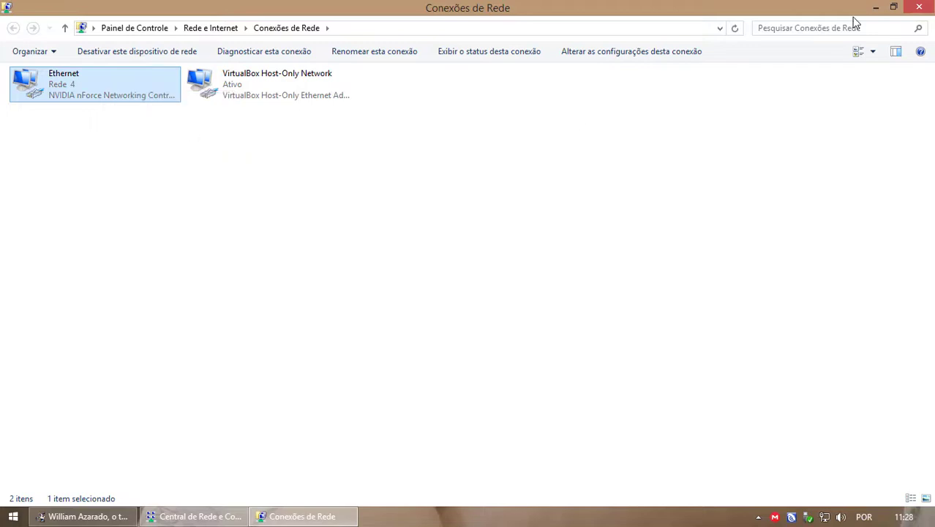
{"action": "left_click", "coordinate": [875, 7]}
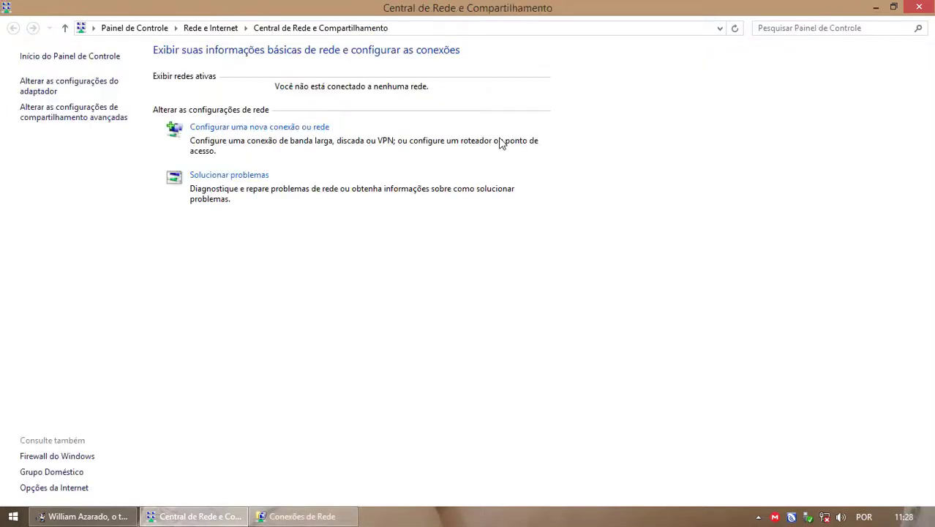
{"action": "left_click", "coordinate": [907, 14]}
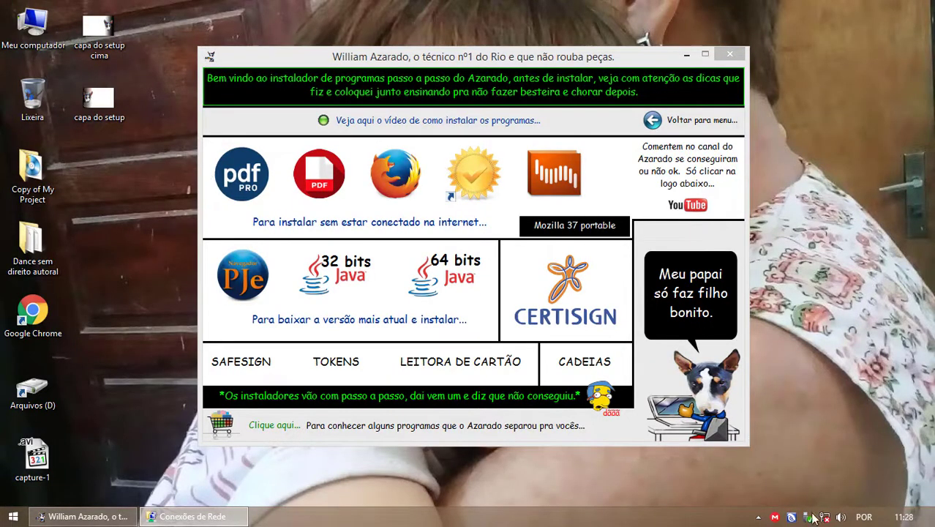
{"action": "mouse_move", "coordinate": [824, 519]}
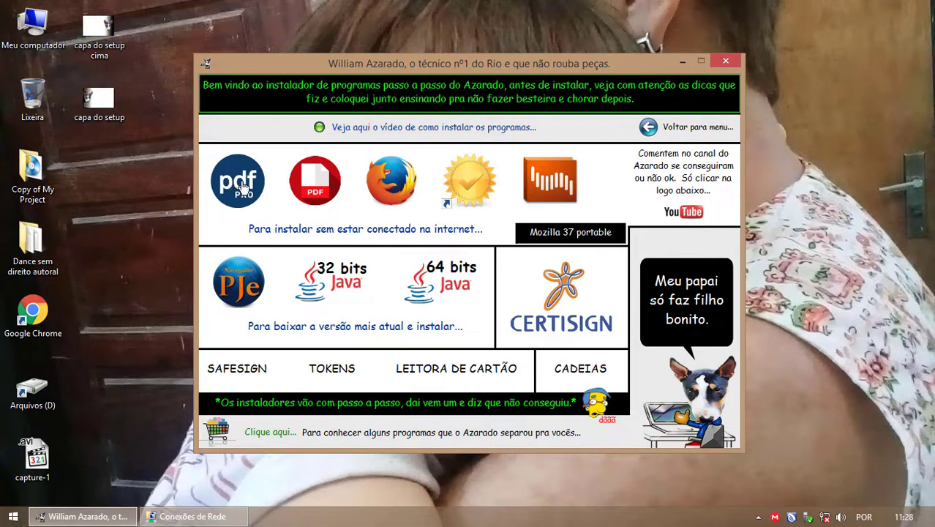
Install the Dividir PDF program from the step-by-step installer
{"action": "left_click", "coordinate": [315, 184]}
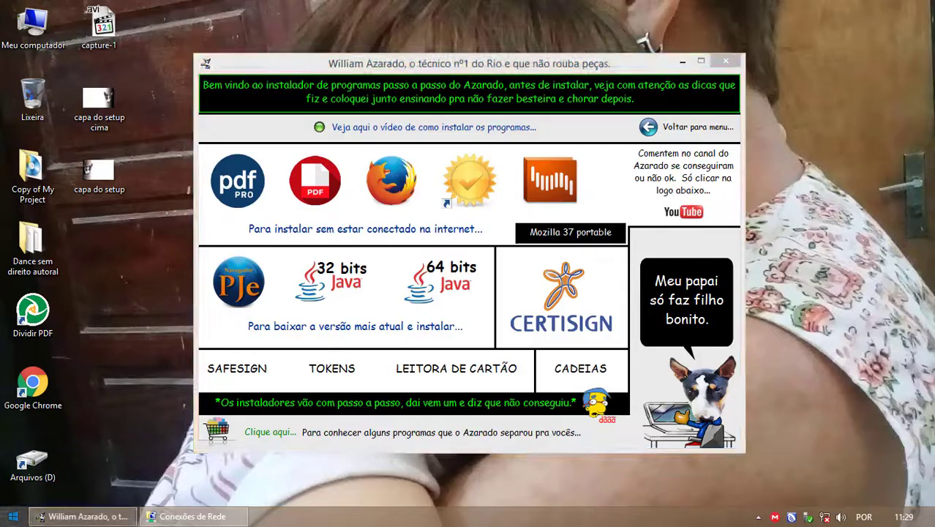
Uninstall Mozilla Firefox 56.0.2 (x64 pt-BR) through Programas e Recursos
{"action": "left_click", "coordinate": [13, 516]}
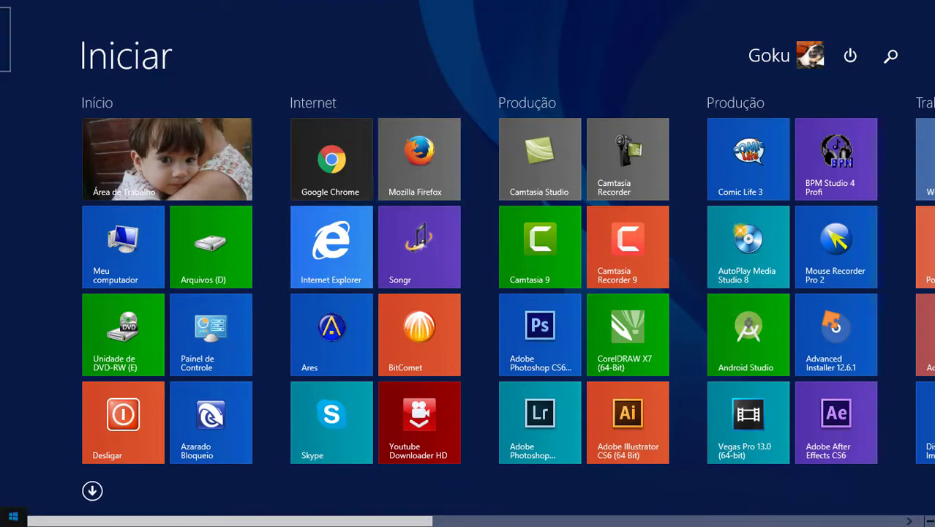
{"action": "right_click", "coordinate": [6, 521]}
{"action": "left_click", "coordinate": [79, 266]}
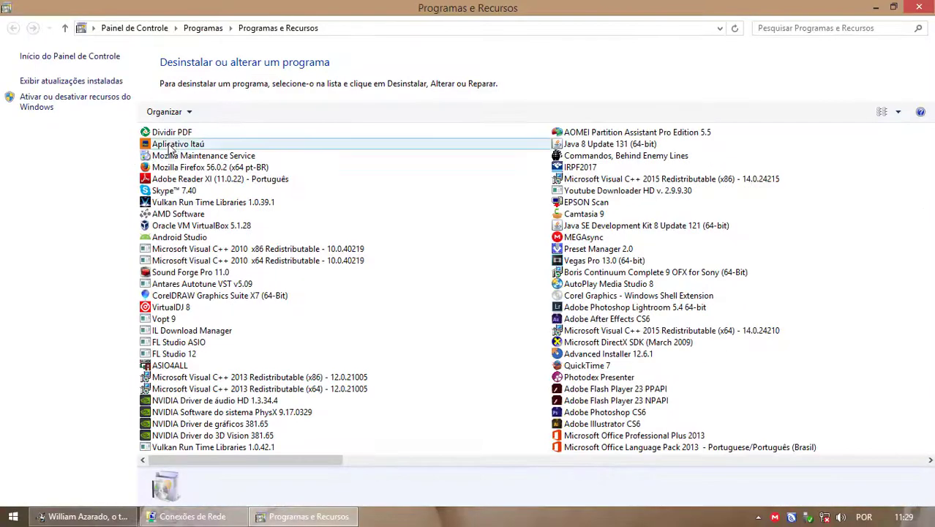
{"action": "left_click", "coordinate": [179, 167]}
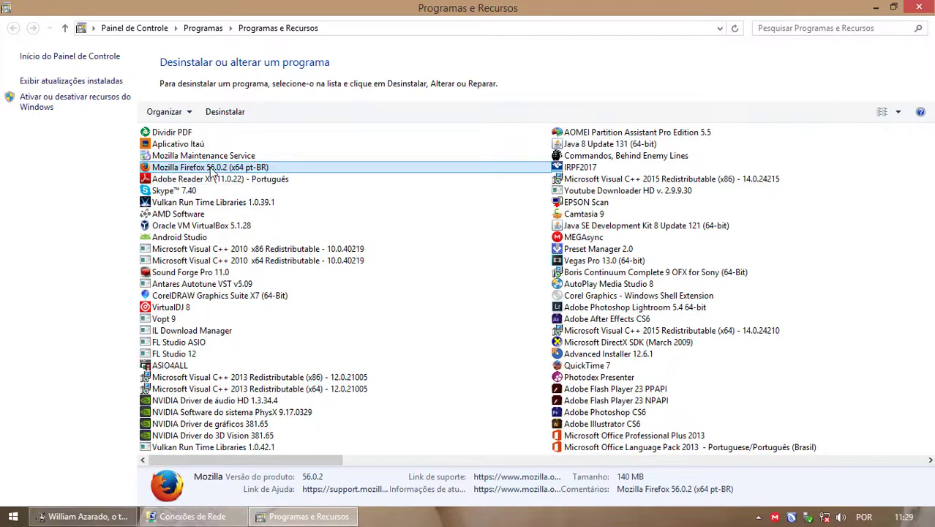
{"action": "right_click", "coordinate": [211, 167]}
{"action": "left_click", "coordinate": [263, 177]}
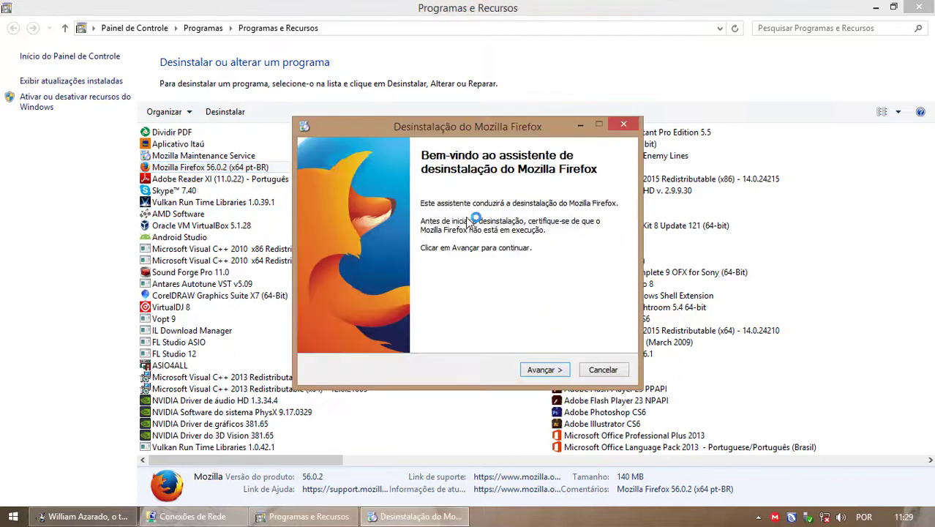
{"action": "left_click", "coordinate": [545, 370]}
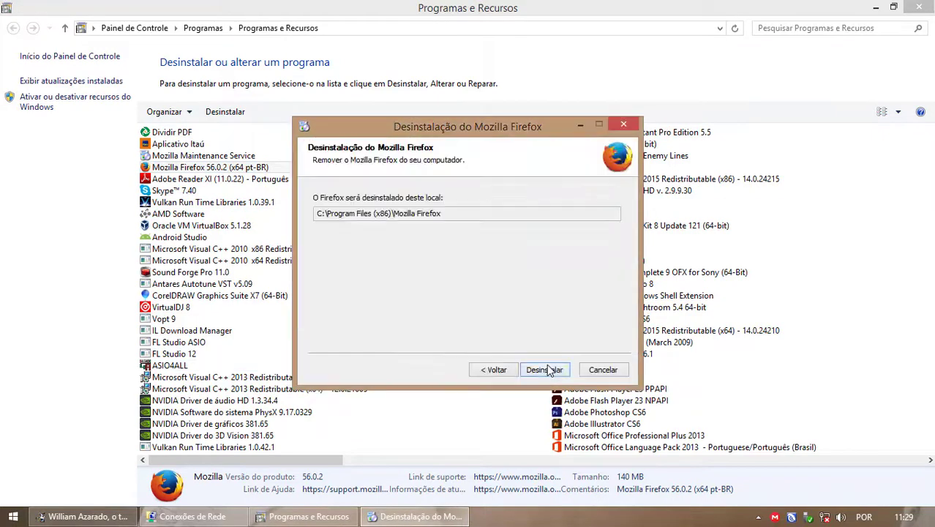
{"action": "left_click", "coordinate": [545, 369]}
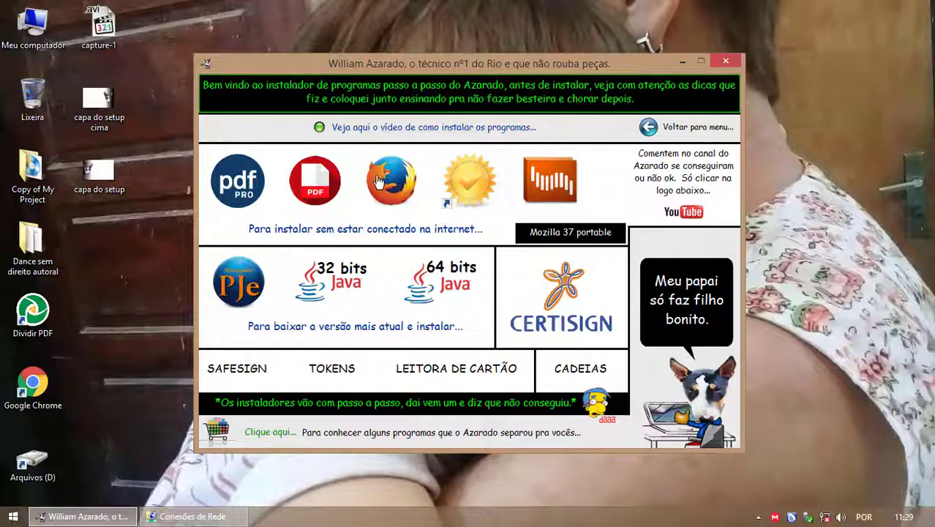
Install the Mozilla Firefox version bundled with the installer into C:\Program Files (x86)\Mozilla Firefox, and close the browser once it starts
{"action": "left_click", "coordinate": [399, 185]}
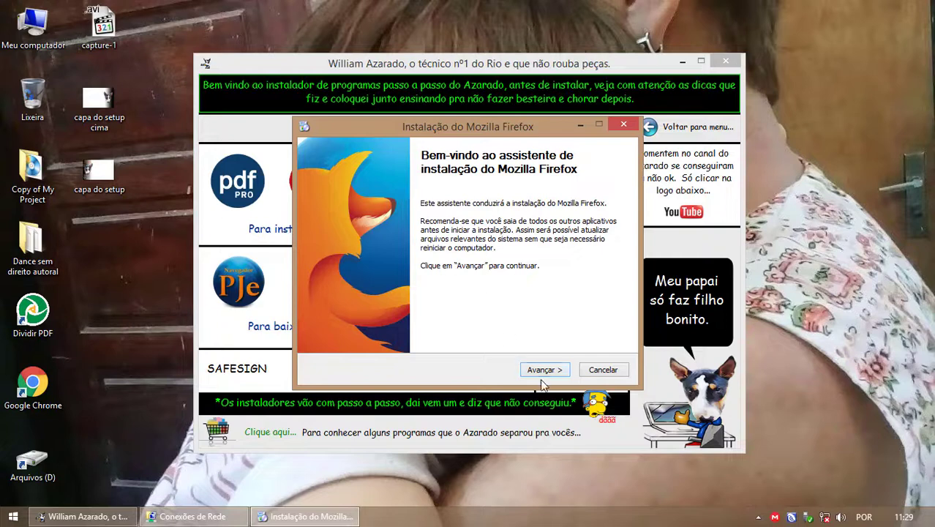
{"action": "left_click", "coordinate": [548, 372]}
{"action": "left_click", "coordinate": [541, 372]}
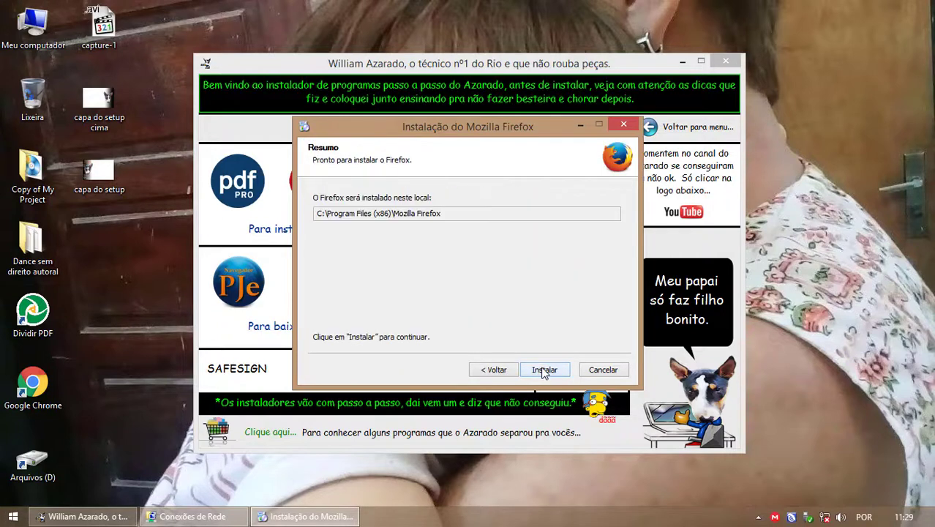
{"action": "left_click_drag", "start_coordinate": [463, 141], "coordinate": [444, 125]}
{"action": "left_click", "coordinate": [524, 354]}
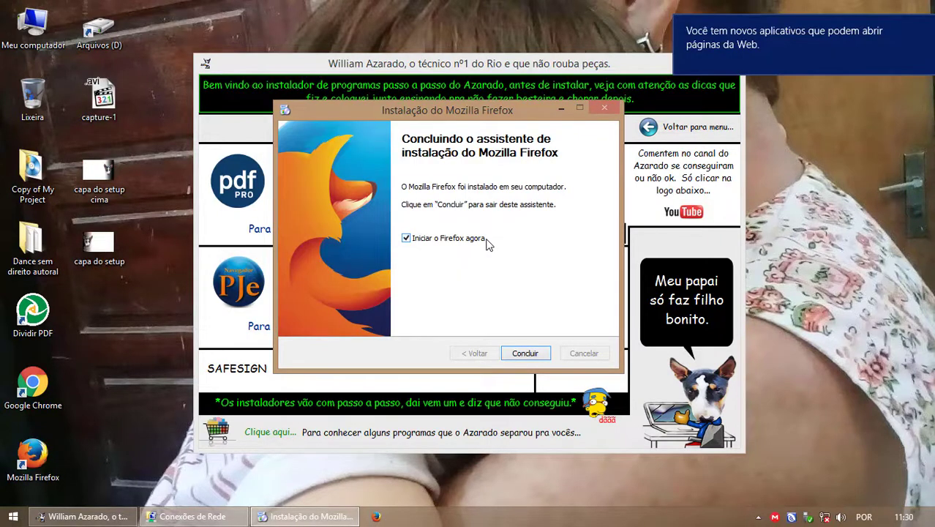
{"action": "left_click", "coordinate": [525, 353]}
{"action": "key", "text": "alt+F4"}
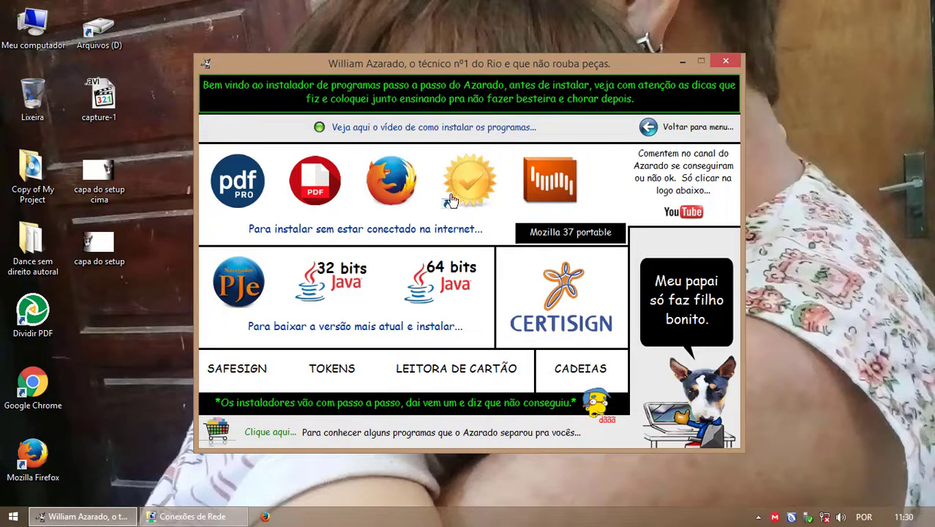
Install AssinadorLivre from the step-by-step installer
{"action": "left_click", "coordinate": [474, 185]}
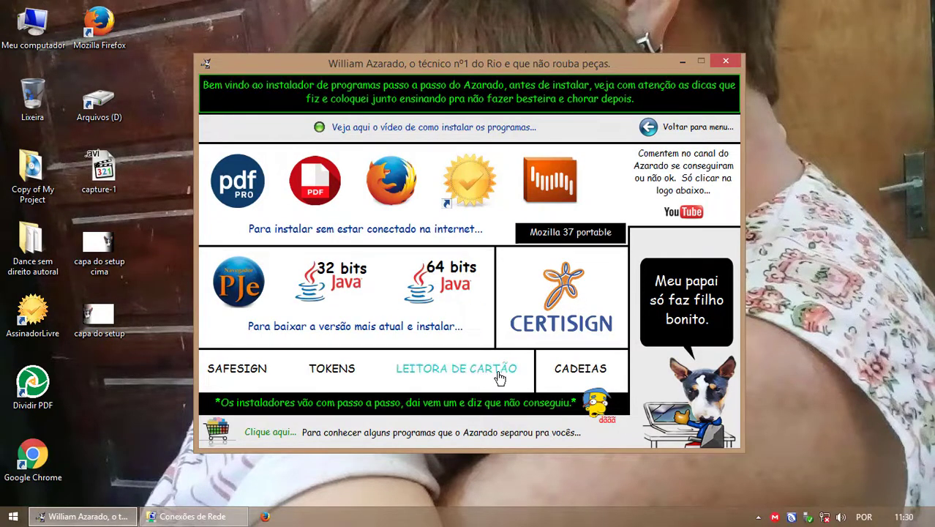
Open the installer's Leitora de cartão folder and go to the SCR3310 reader folder inside SAFESIGN
{"action": "left_click", "coordinate": [442, 375]}
{"action": "double_click", "coordinate": [208, 117]}
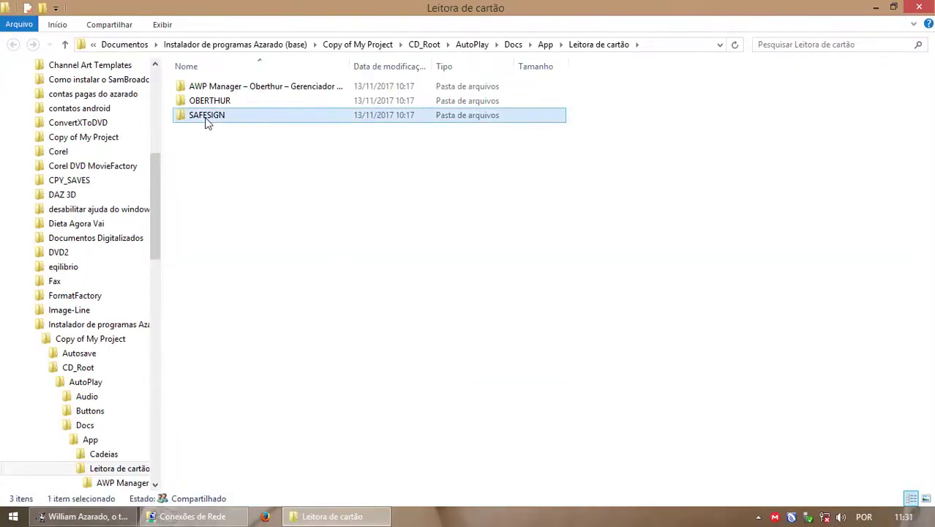
{"action": "double_click", "coordinate": [223, 115]}
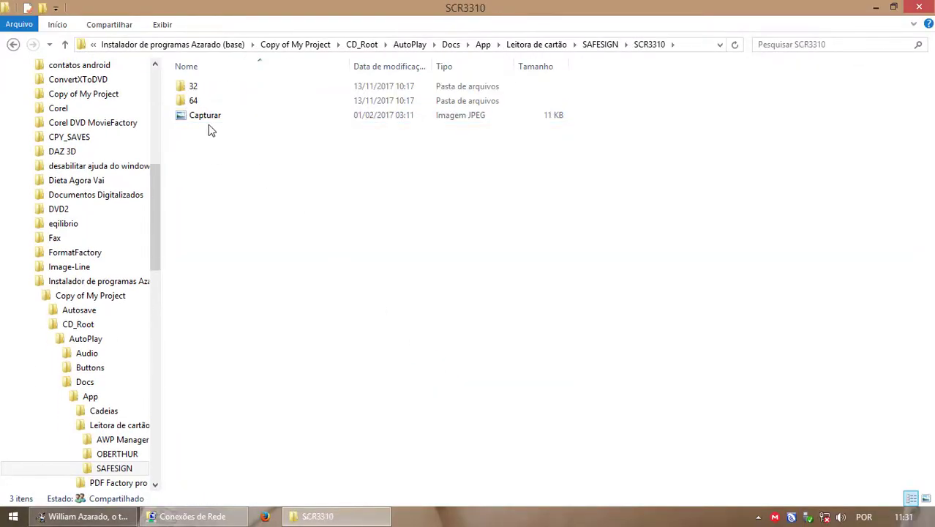
Display the SCR3310 folder's contents as extra large icons to preview the card reader picture
{"action": "right_click", "coordinate": [232, 171]}
{"action": "mouse_move", "coordinate": [263, 176]}
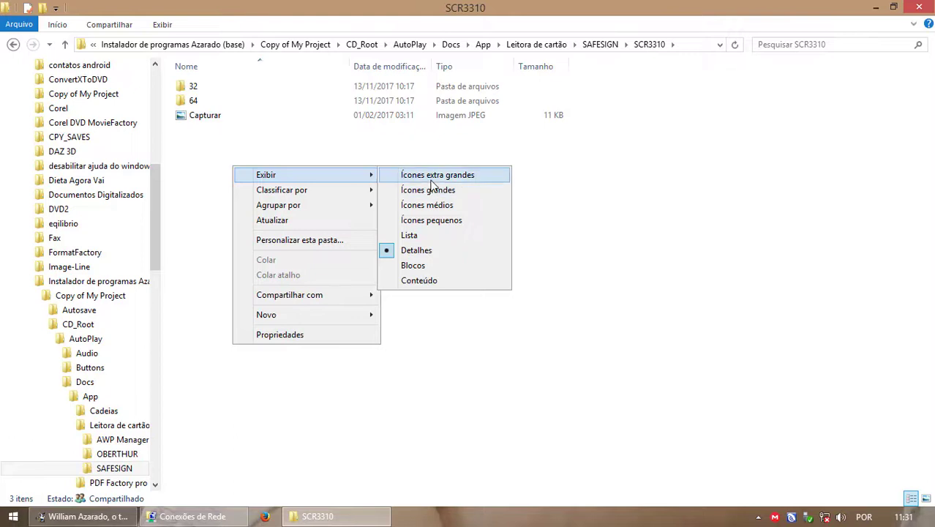
{"action": "left_click", "coordinate": [428, 175]}
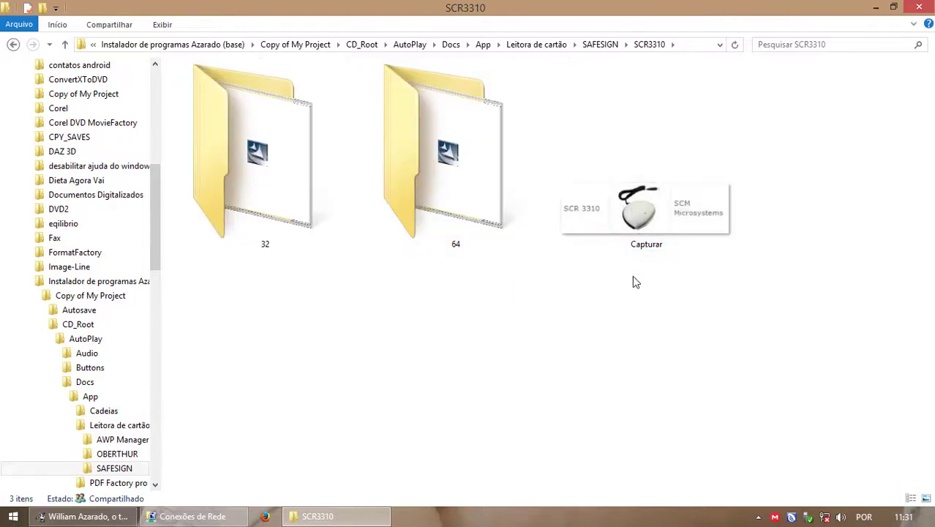
{"action": "scroll", "coordinate": [607, 285], "scroll_direction": "down", "scroll_amount": 2, "text": "ctrl"}
{"action": "scroll", "coordinate": [453, 174], "scroll_direction": "up", "scroll_amount": 2, "text": "ctrl"}
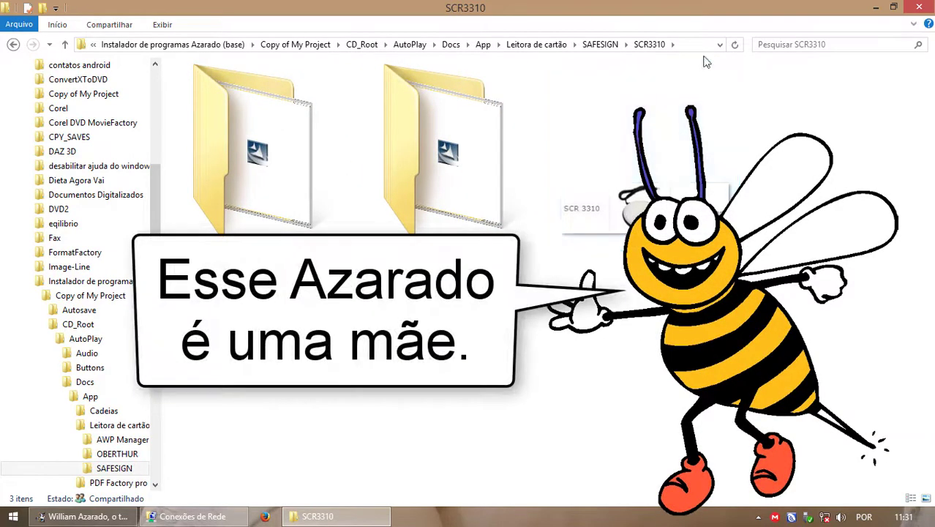
View the Capturar reader picture in SAFESIGN's PC USB - TR folder, enlarge it and close the photo viewer
{"action": "left_click", "coordinate": [602, 44]}
{"action": "double_click", "coordinate": [234, 106]}
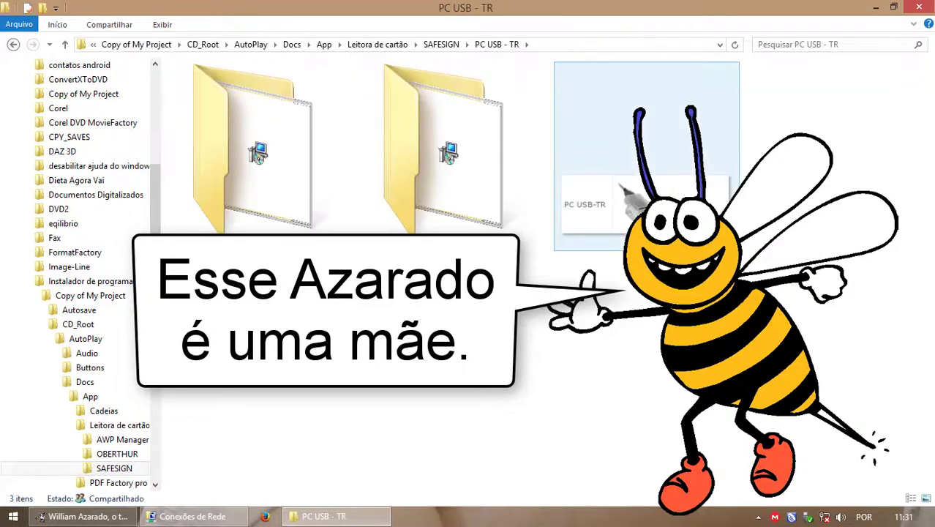
{"action": "double_click", "coordinate": [607, 205]}
{"action": "scroll", "coordinate": [521, 266], "scroll_direction": "up", "scroll_amount": 2}
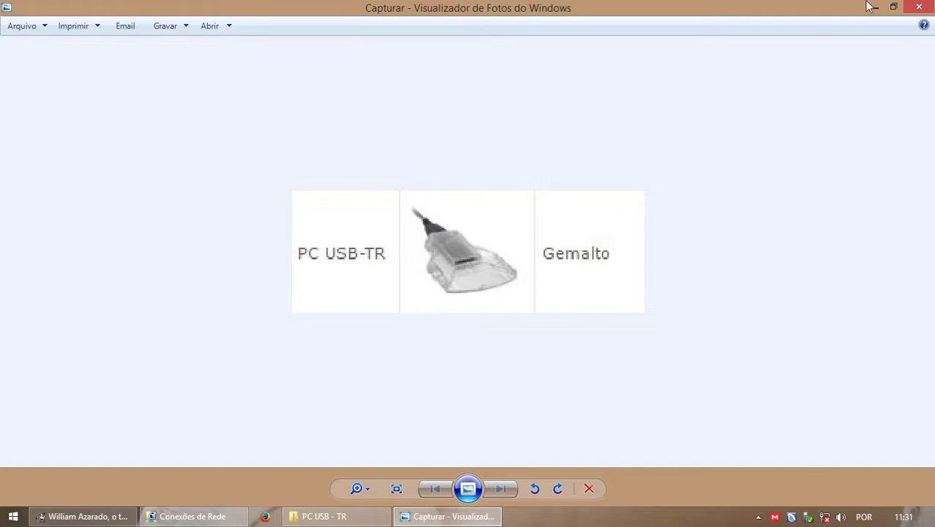
{"action": "left_click", "coordinate": [919, 6]}
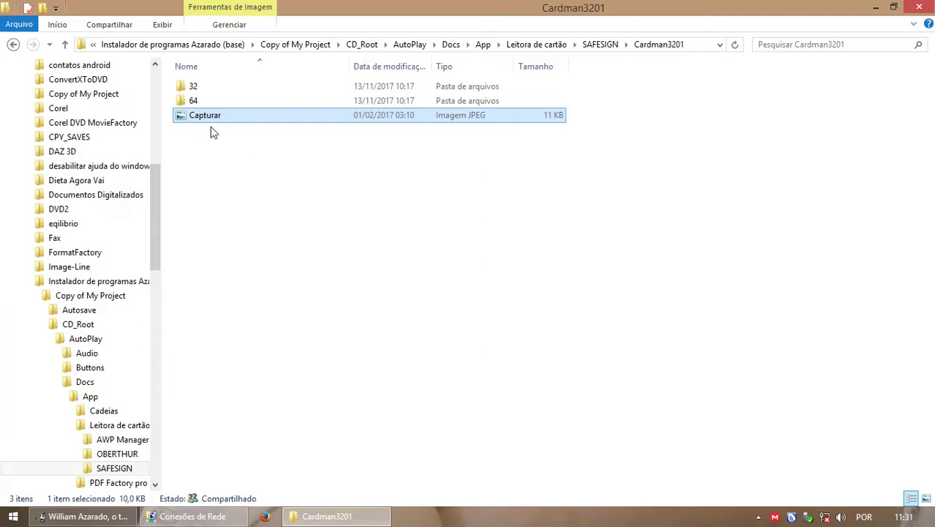
Check the 64 and 32 driver folders inside the Cardman3201 reader folder
{"action": "mouse_move", "coordinate": [215, 106]}
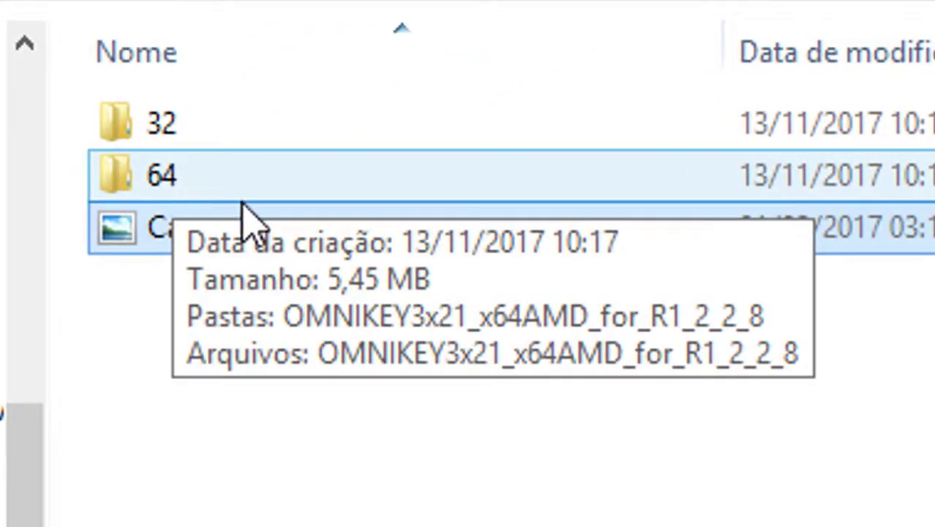
{"action": "left_click", "coordinate": [185, 176]}
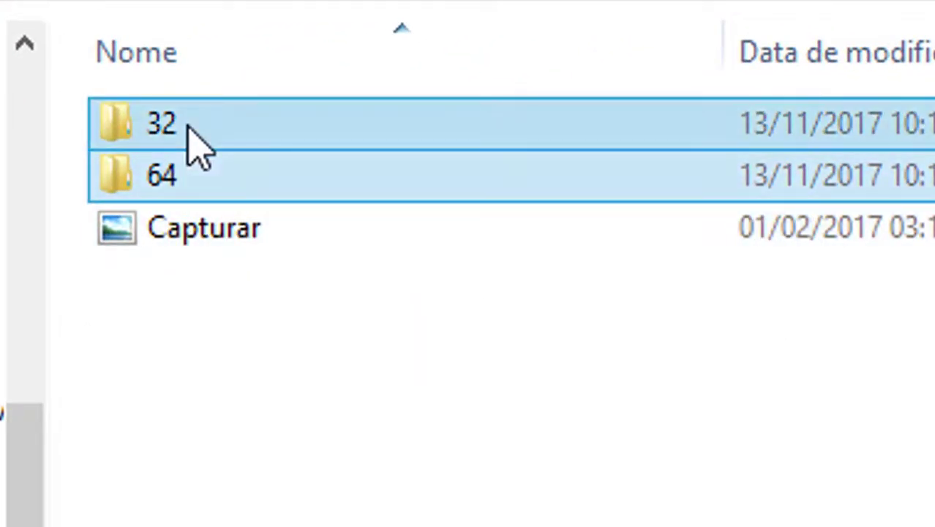
{"action": "left_click", "coordinate": [186, 132]}
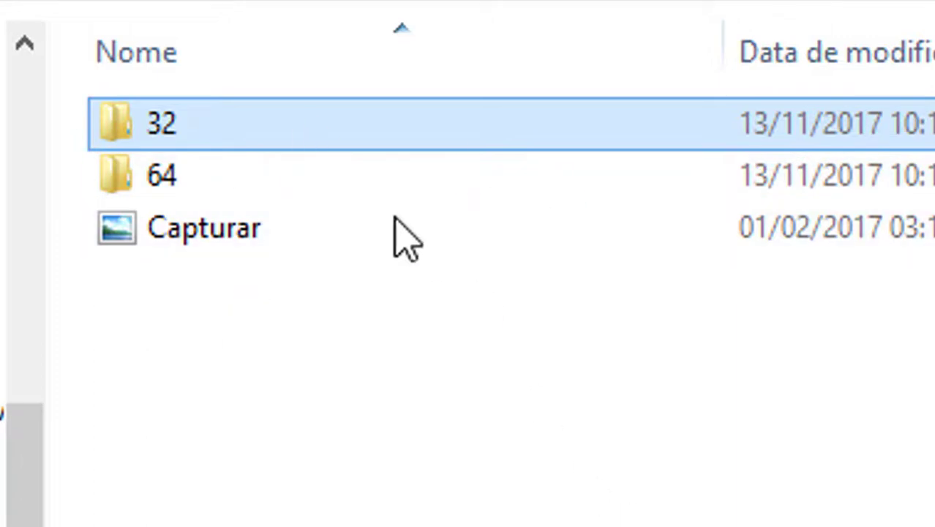
Check the OMNIKEY driver files inside the Cardman3201 reader's 32 folder and close the Leitora de cartão folder window
{"action": "double_click", "coordinate": [194, 132]}
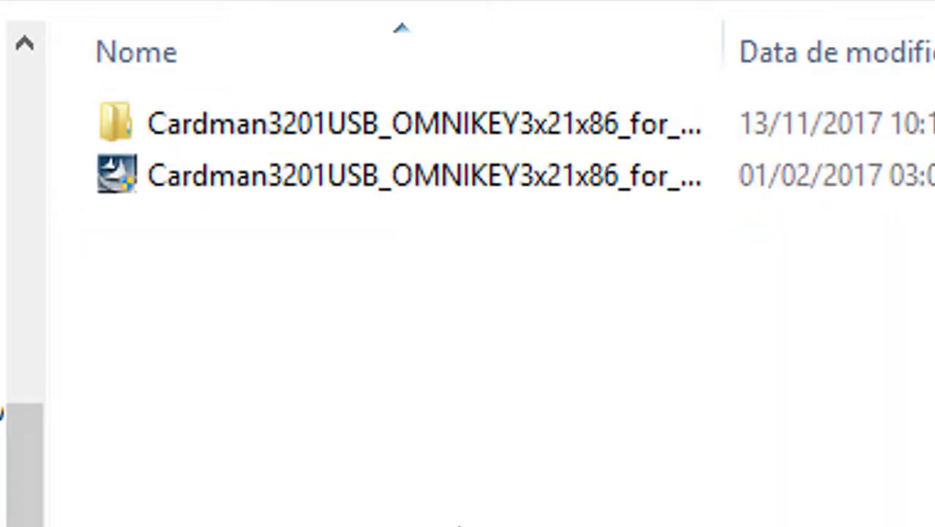
{"action": "double_click", "coordinate": [724, 58]}
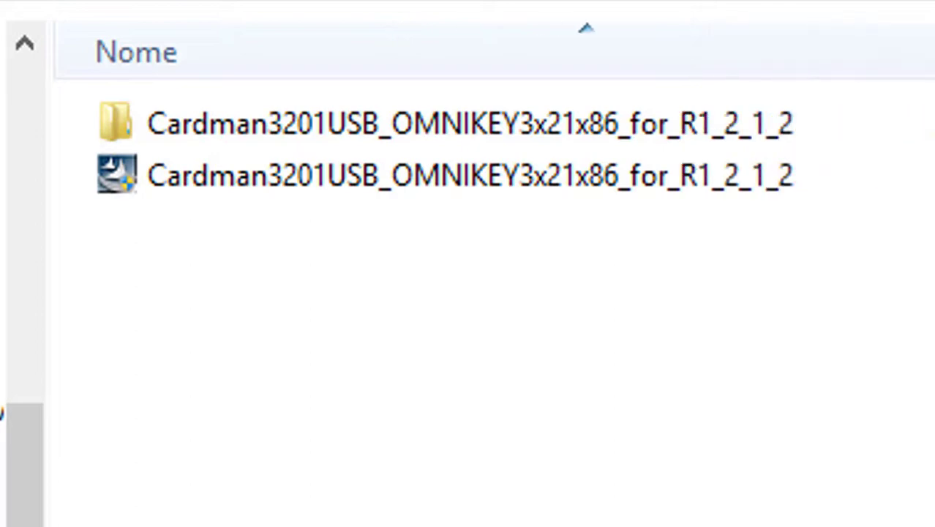
{"action": "left_click", "coordinate": [267, 194]}
{"action": "double_click", "coordinate": [335, 128]}
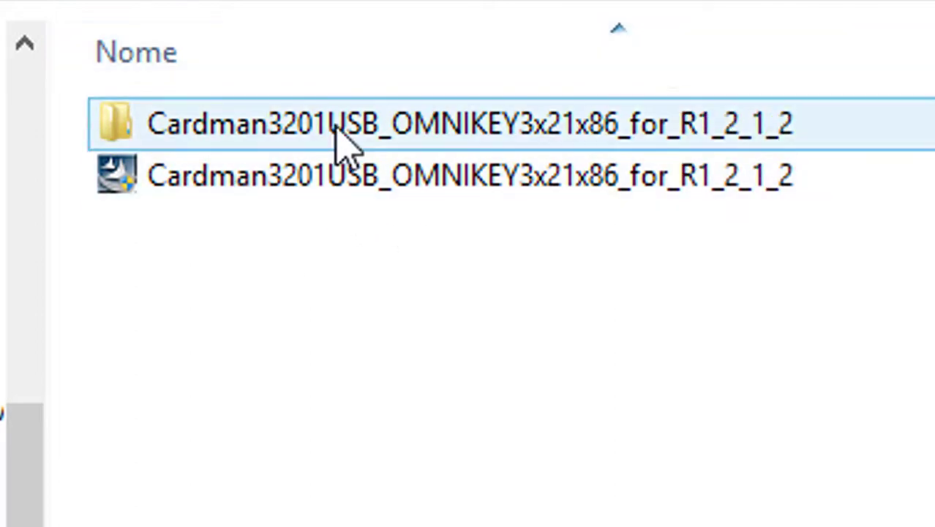
{"action": "key", "text": "s"}
{"action": "left_click", "coordinate": [893, 88]}
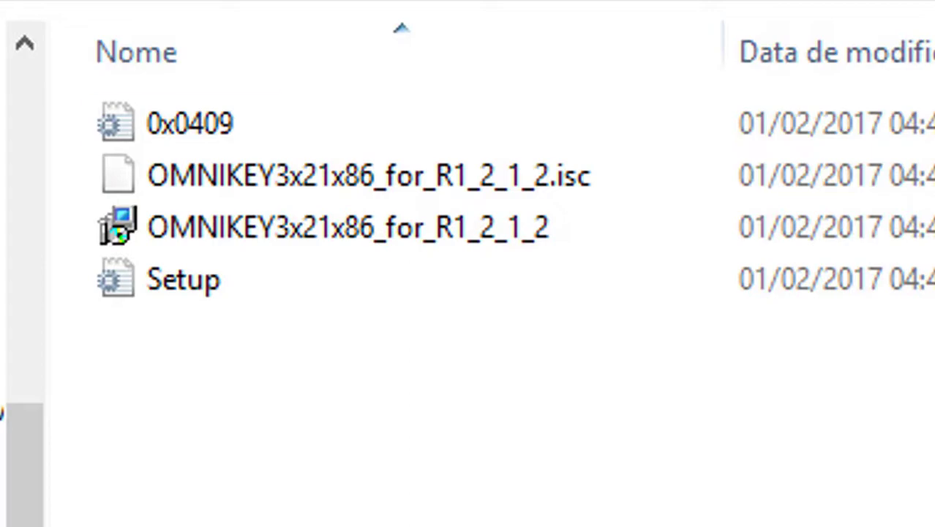
{"action": "key", "text": "BackSpace"}
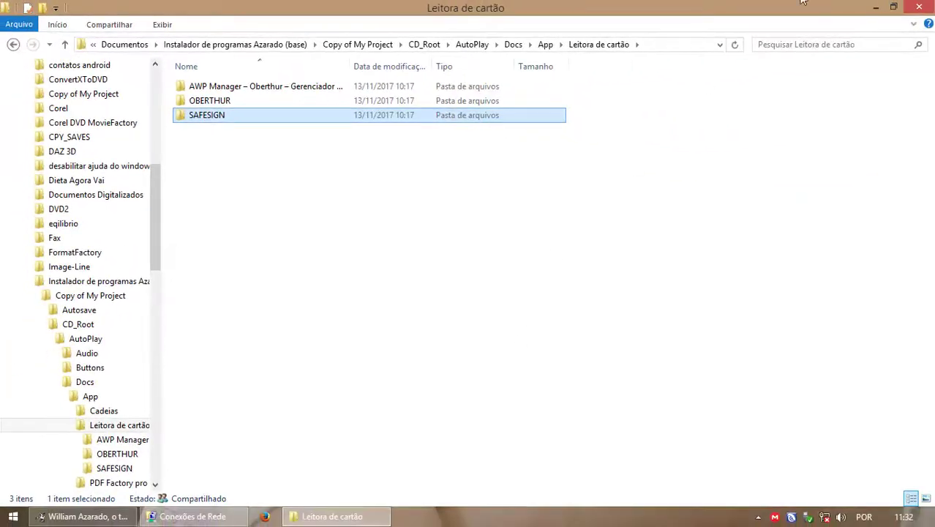
{"action": "left_click", "coordinate": [919, 6]}
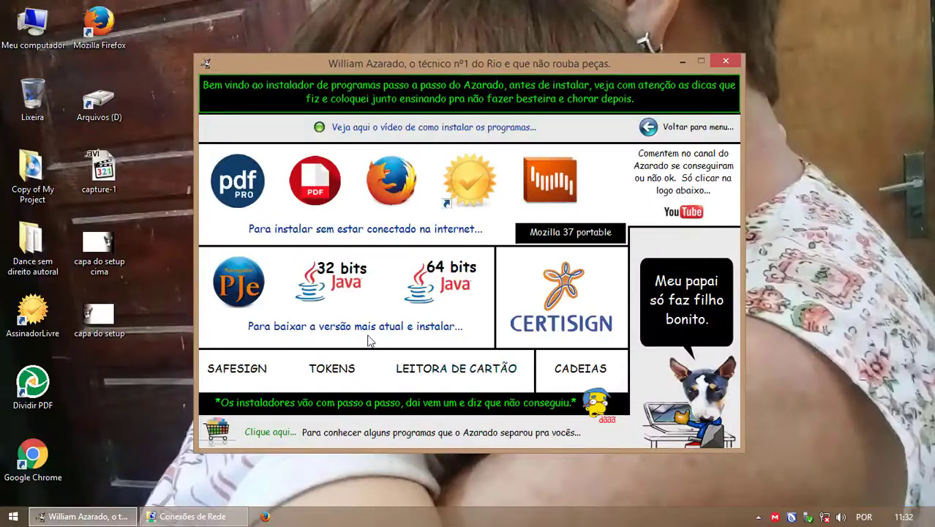
Open the installer's Tokens folder and check the GDsetupStarsignCUTx64 files in the 64 folder of GD Burti e Gemalto
{"action": "left_click", "coordinate": [335, 369]}
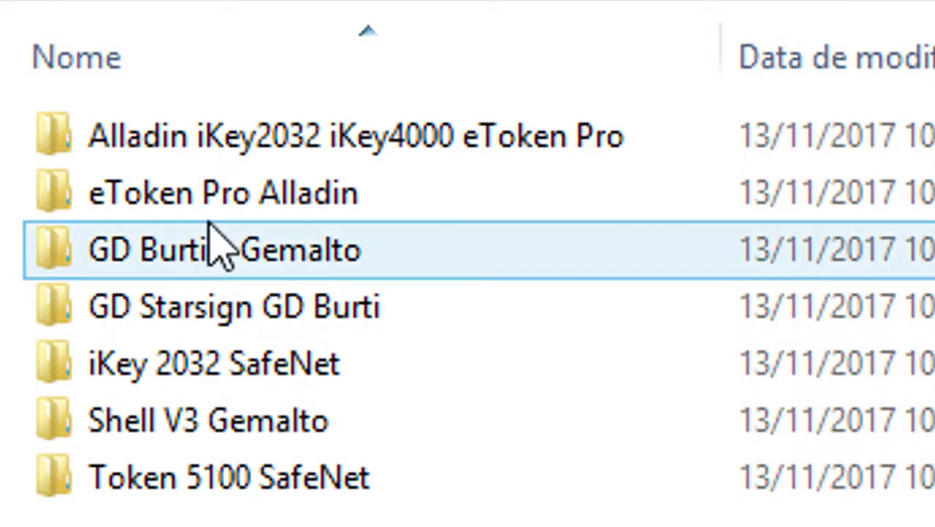
{"action": "mouse_move", "coordinate": [220, 270]}
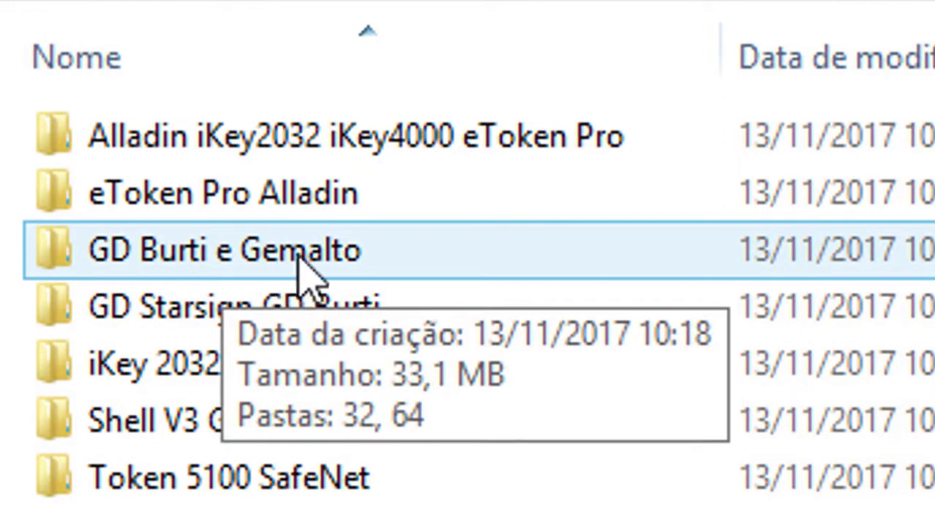
{"action": "double_click", "coordinate": [259, 272]}
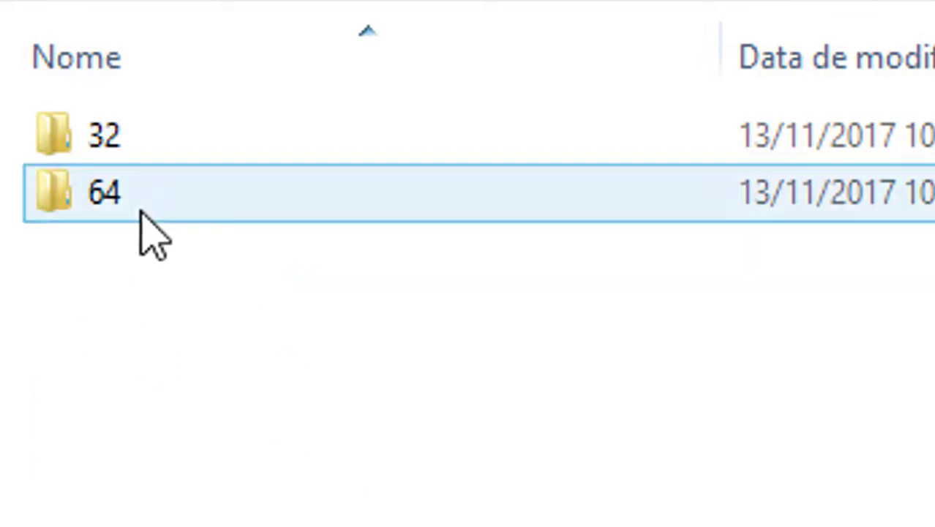
{"action": "double_click", "coordinate": [141, 206]}
{"action": "double_click", "coordinate": [333, 136]}
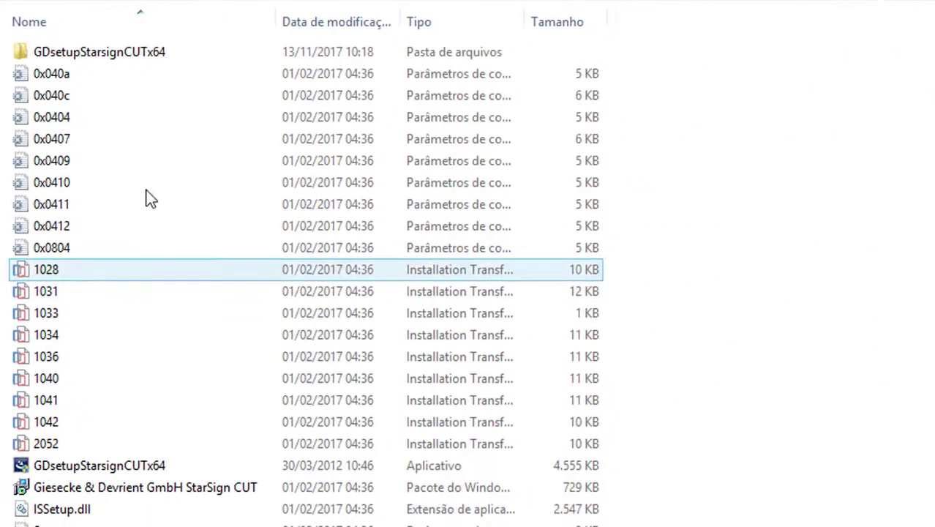
{"action": "key", "text": "alt+Up"}
{"action": "left_click", "coordinate": [454, 0]}
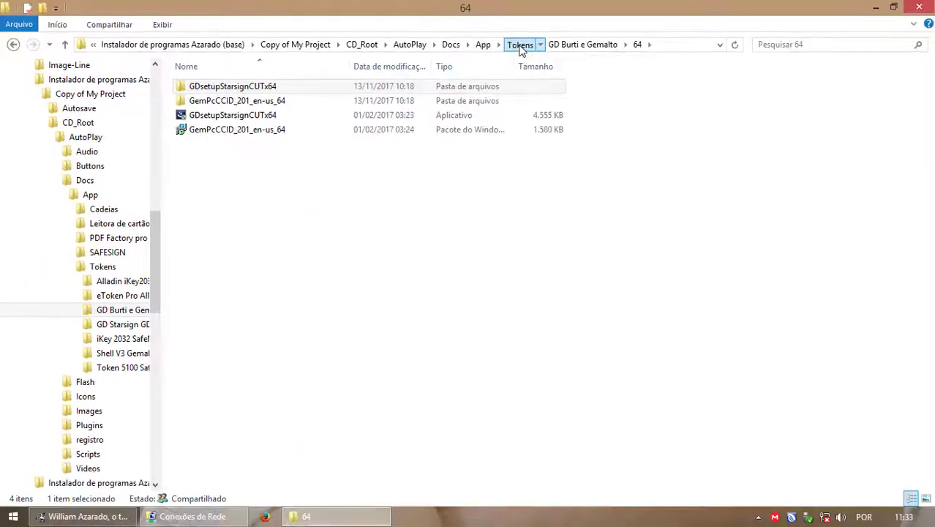
Return to Tokens, view the Capturar picture in the GD Starsign GD Burti folder and close the photo viewer
{"action": "left_click", "coordinate": [521, 35]}
{"action": "left_click", "coordinate": [234, 131]}
{"action": "double_click", "coordinate": [236, 132]}
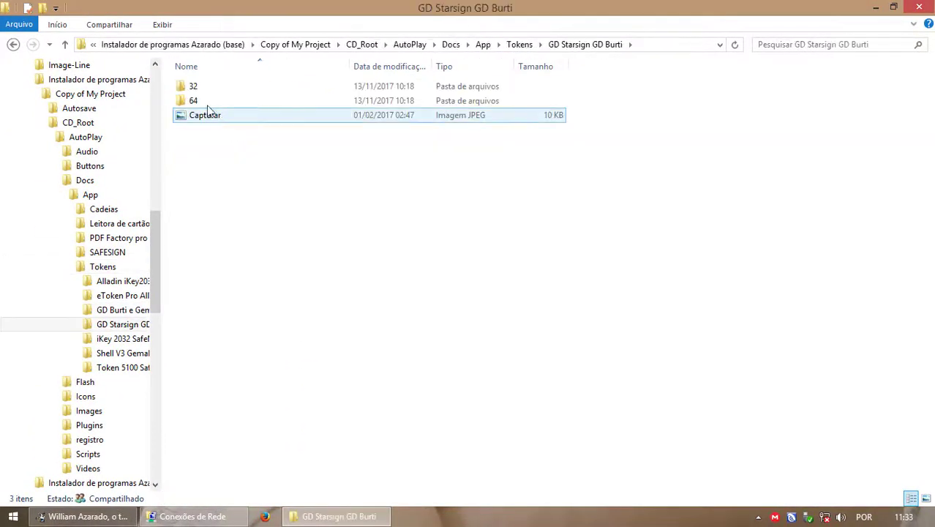
{"action": "double_click", "coordinate": [207, 117]}
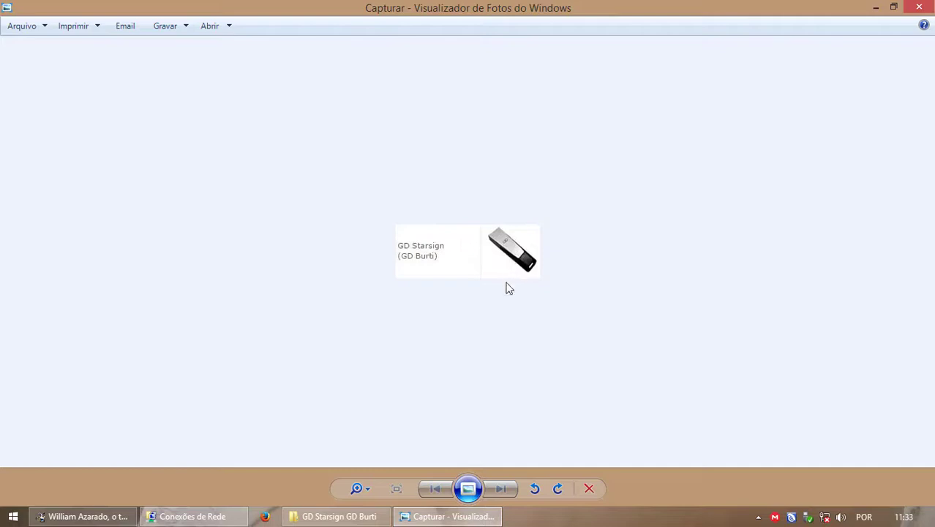
{"action": "left_click", "coordinate": [921, 13]}
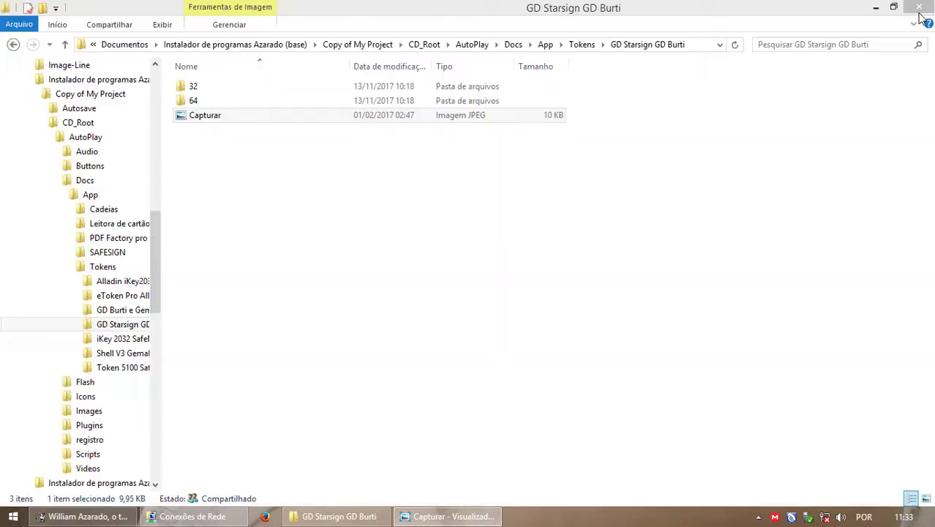
Install the StarSign CUT token driver with GDsetupStarsignCUTx64 from the 64 folder of GD Starsign GD Burti
{"action": "double_click", "coordinate": [211, 99]}
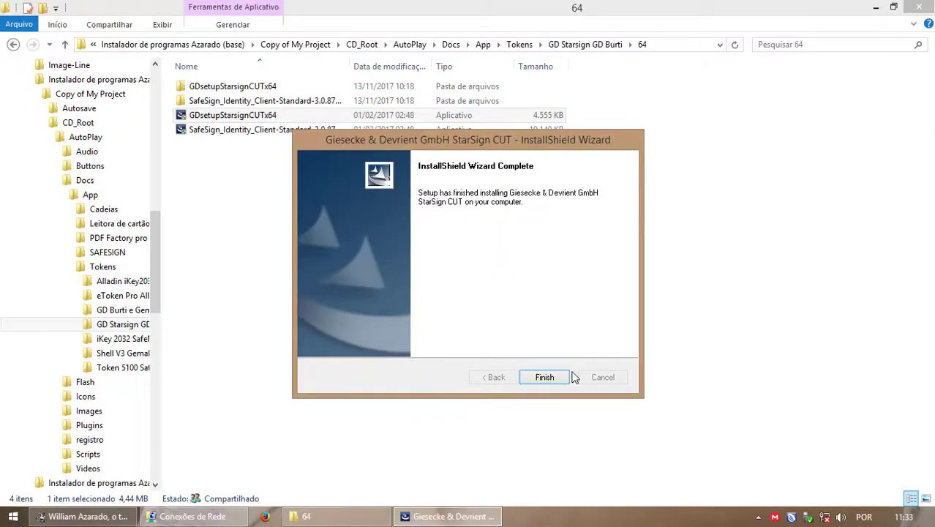
{"action": "left_click", "coordinate": [545, 377]}
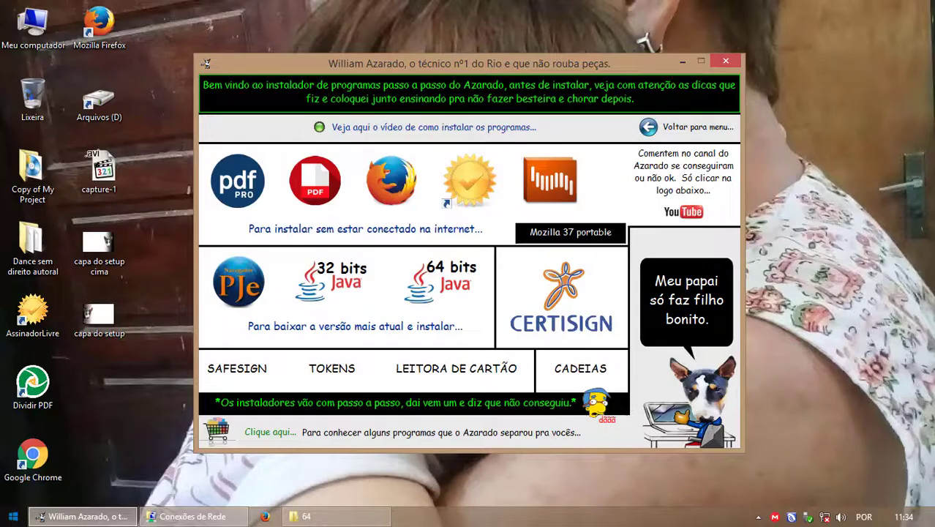
Open Device Manager and inspect the device listed under Cartões inteligentes, leaving its driver options unused
{"action": "key", "text": "super+x"}
{"action": "left_click", "coordinate": [73, 324]}
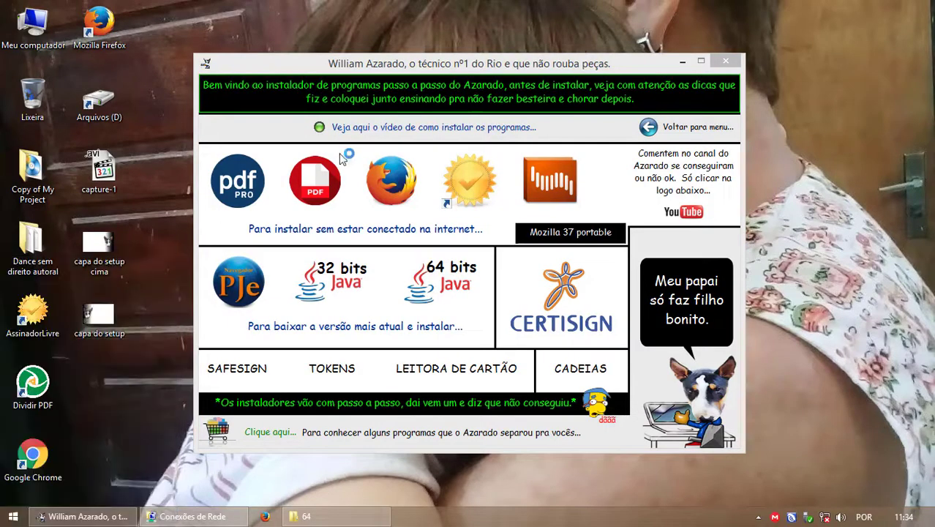
{"action": "double_click", "coordinate": [121, 156]}
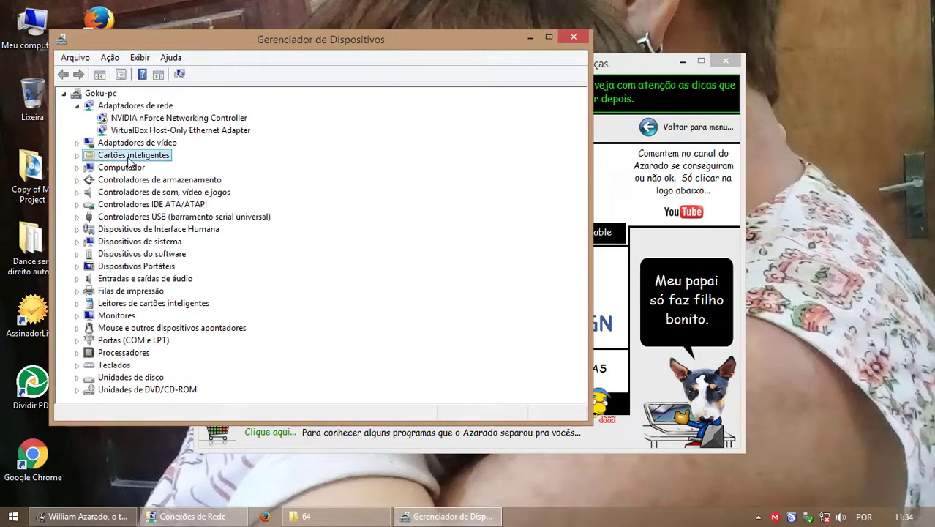
{"action": "left_click", "coordinate": [186, 180]}
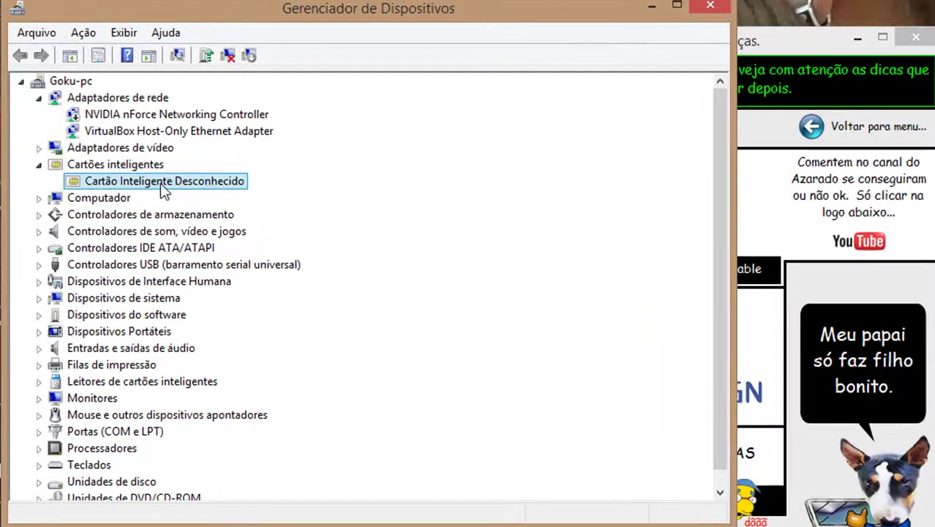
{"action": "right_click", "coordinate": [168, 184]}
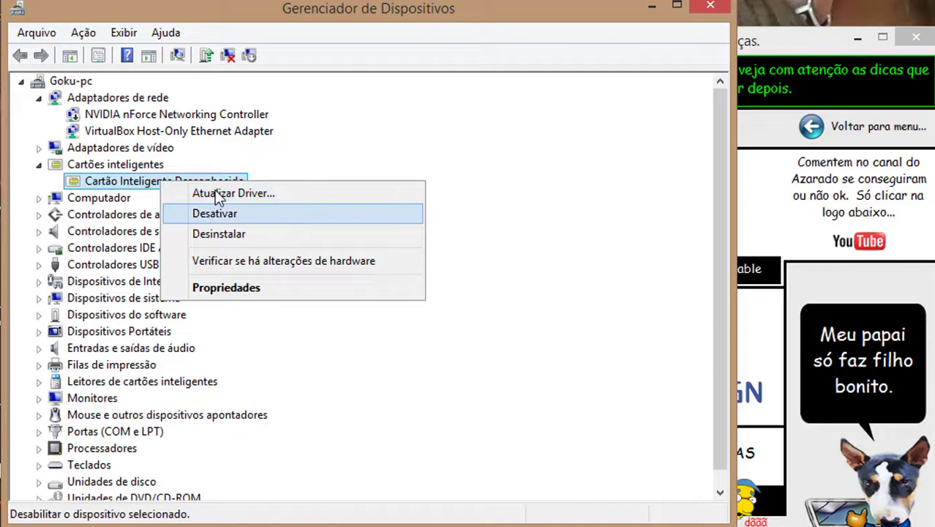
{"action": "left_click", "coordinate": [189, 158]}
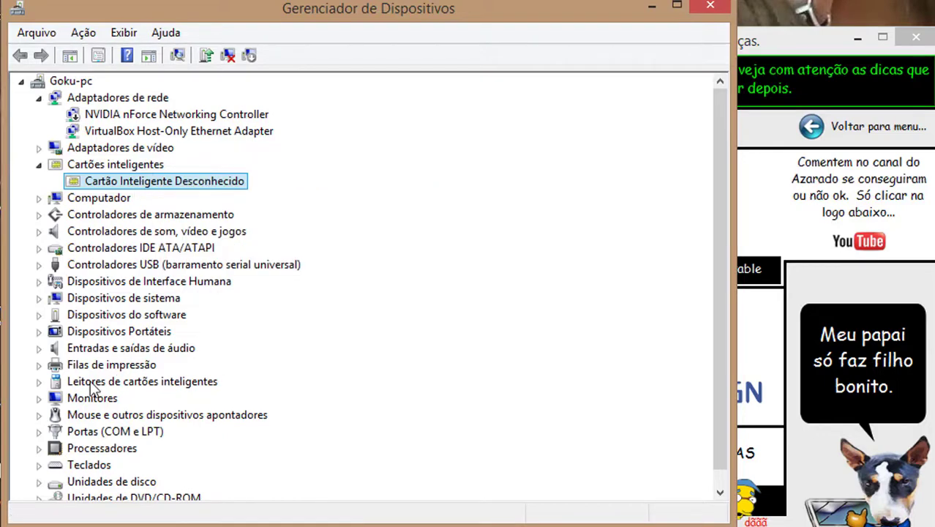
Check which reader is listed under Leitores de cartões inteligentes and close Device Manager
{"action": "double_click", "coordinate": [92, 381]}
{"action": "left_click", "coordinate": [106, 400]}
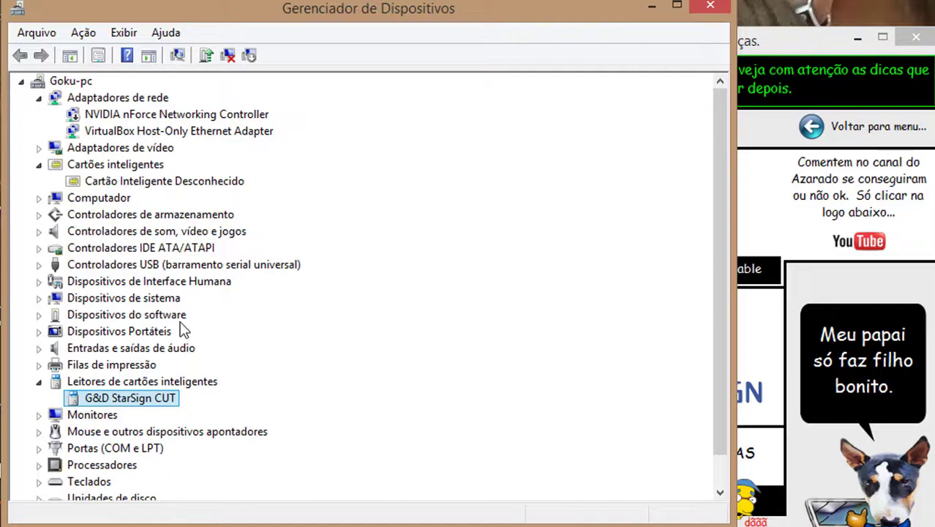
{"action": "left_click", "coordinate": [711, 7]}
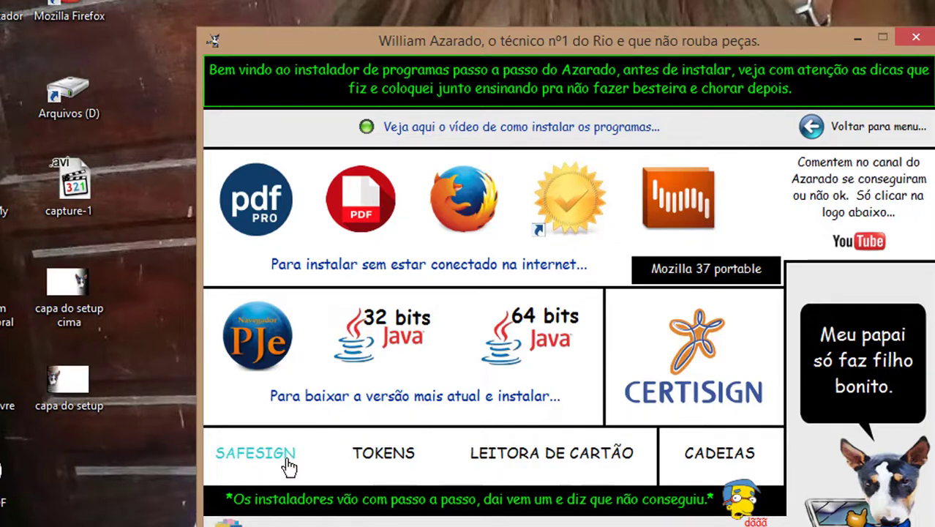
Install Adobe Shockwave Player from the installer's offline programs and close its setup
{"action": "left_click", "coordinate": [679, 207]}
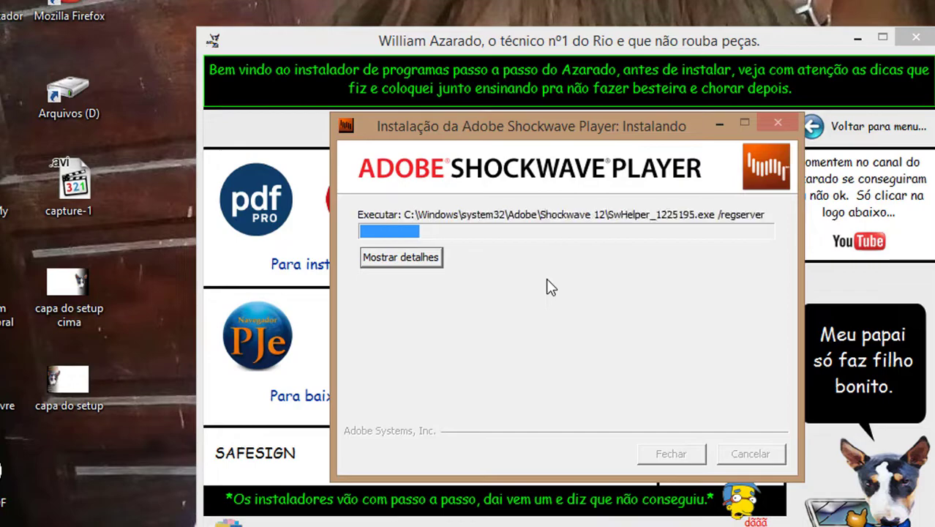
{"action": "left_click", "coordinate": [666, 452]}
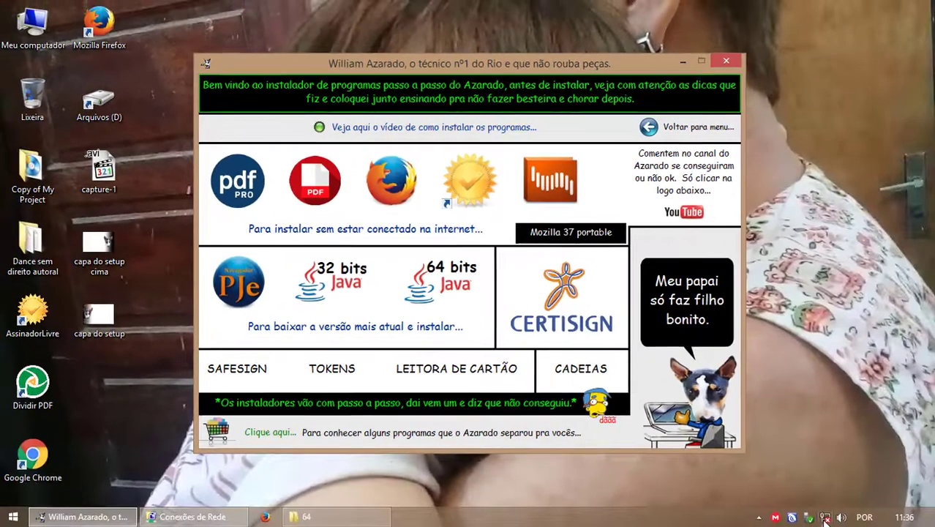
Enable the Ethernet connection in Conexões de Rede and close the network connections window
{"action": "left_click", "coordinate": [193, 516]}
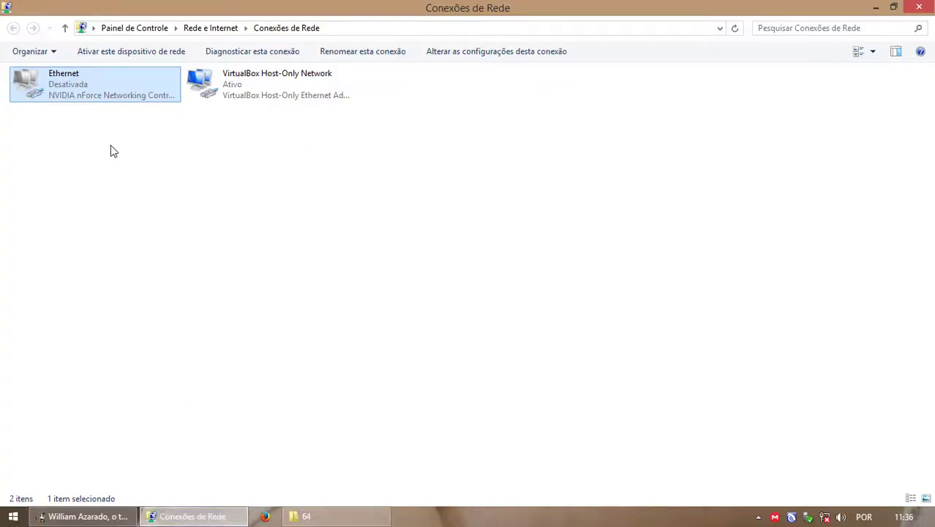
{"action": "right_click", "coordinate": [77, 94]}
{"action": "left_click", "coordinate": [110, 100]}
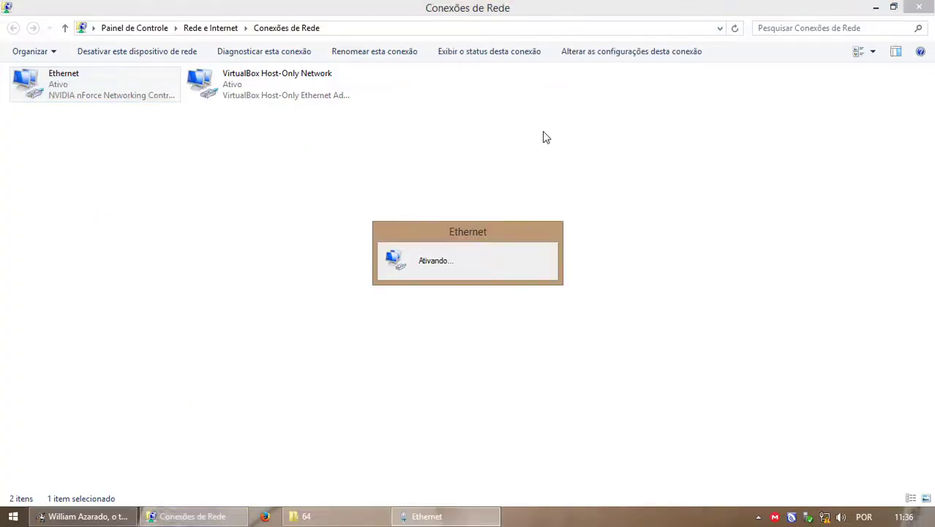
{"action": "left_click", "coordinate": [921, 8]}
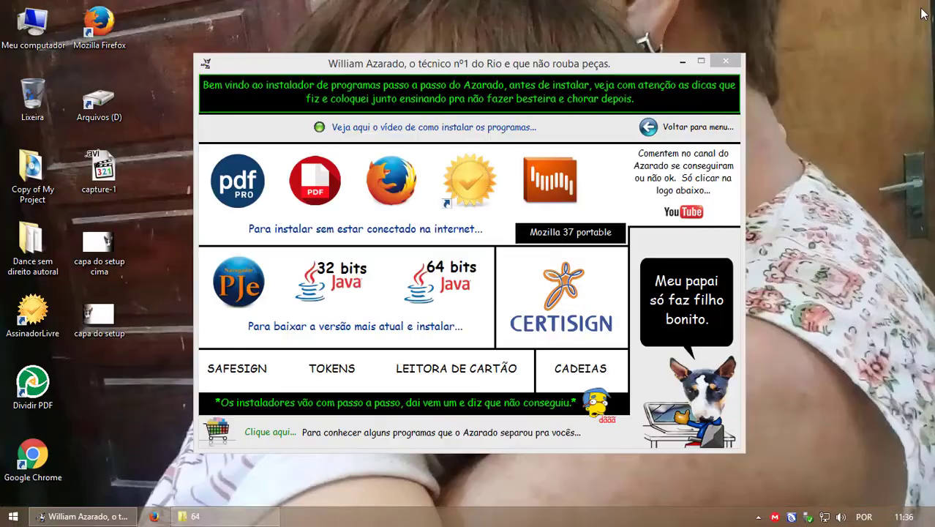
Switch to Google Chrome and review the programs listed on the OAB/RJ Fique Digital Programas necessários page
{"action": "double_click", "coordinate": [38, 443]}
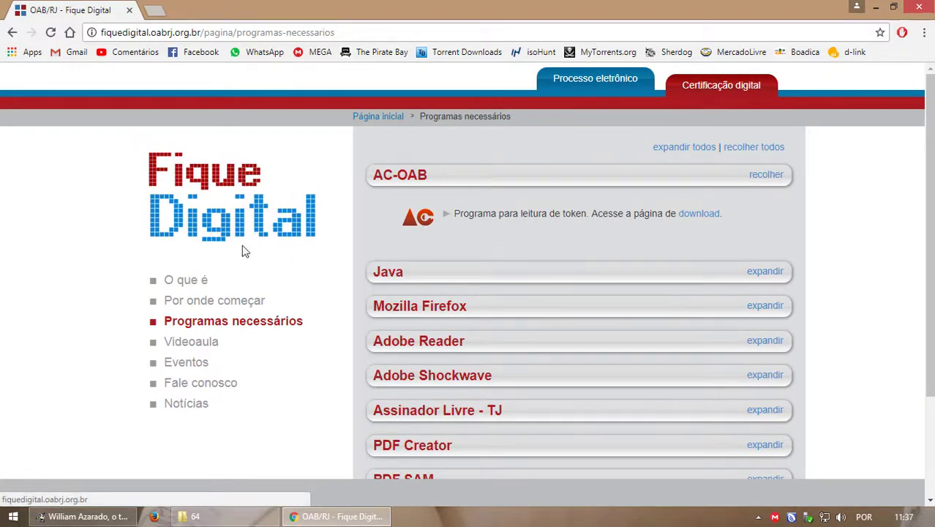
{"action": "scroll", "coordinate": [300, 234], "scroll_direction": "down", "scroll_amount": 2}
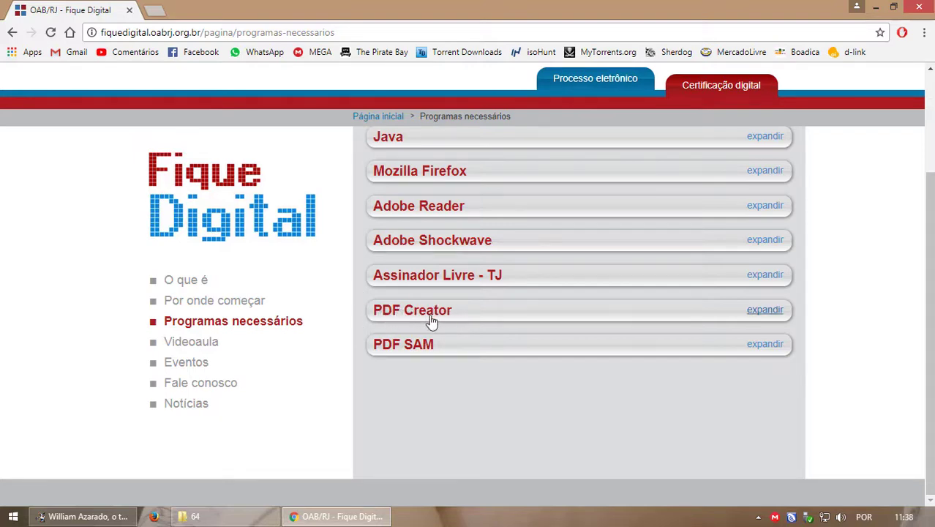
{"action": "scroll", "coordinate": [432, 311], "scroll_direction": "up", "scroll_amount": 1}
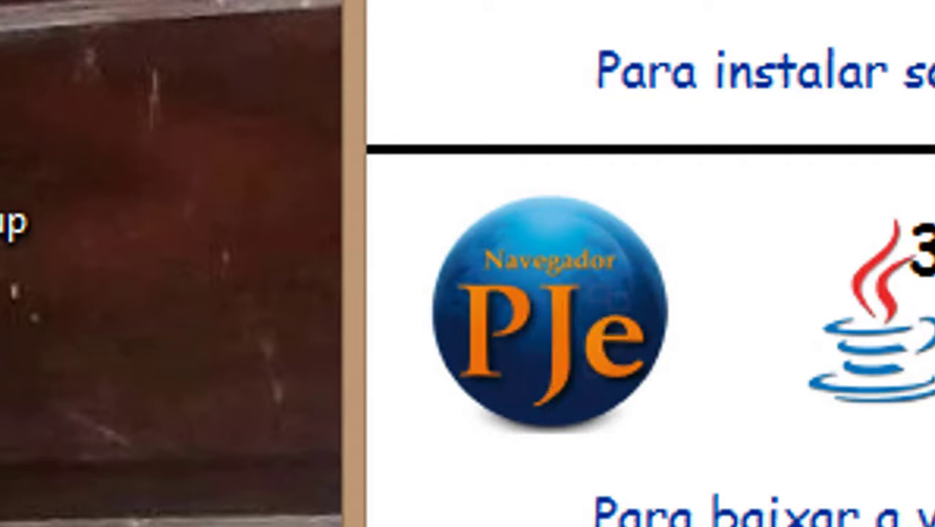
Install Navegador PJe from the program installer, accepting the licence agreement and default options, and finish its setup wizard
{"action": "left_click", "coordinate": [547, 330]}
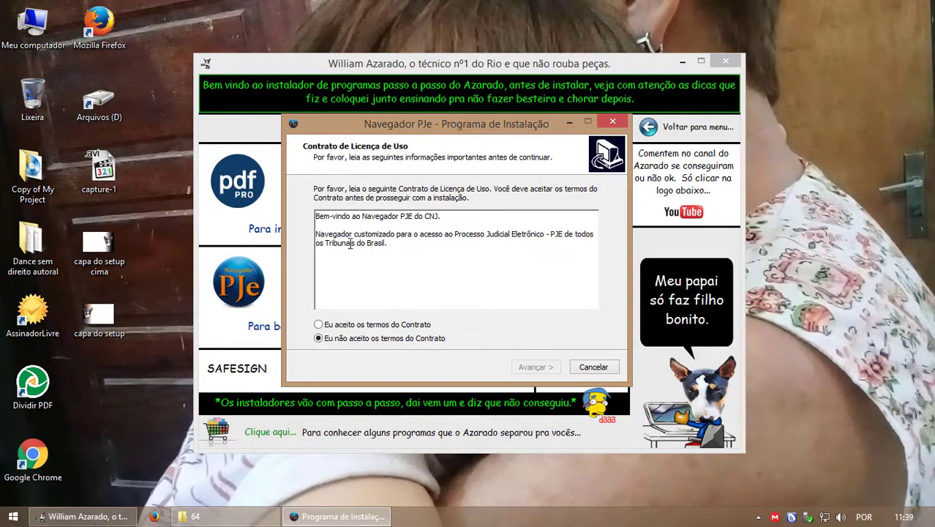
{"action": "left_click_drag", "start_coordinate": [348, 130], "coordinate": [329, 209]}
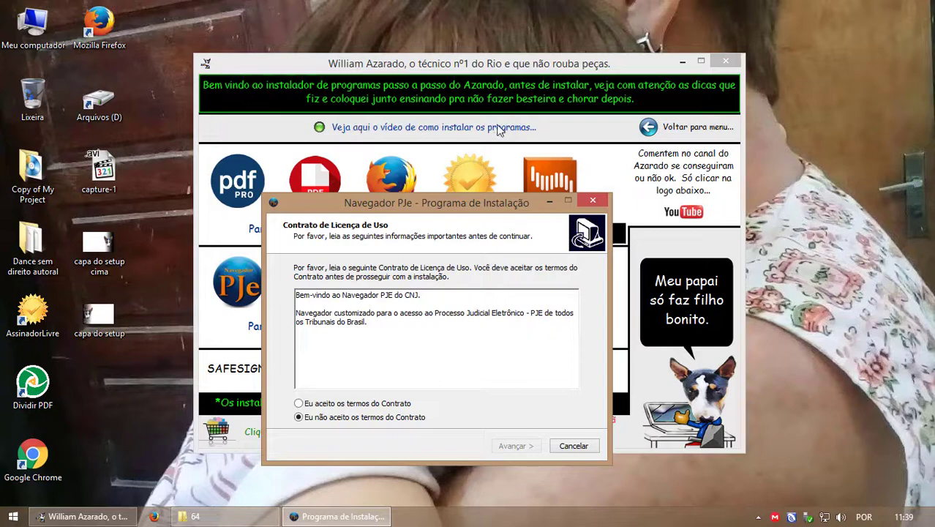
{"action": "left_click_drag", "start_coordinate": [454, 211], "coordinate": [453, 159]}
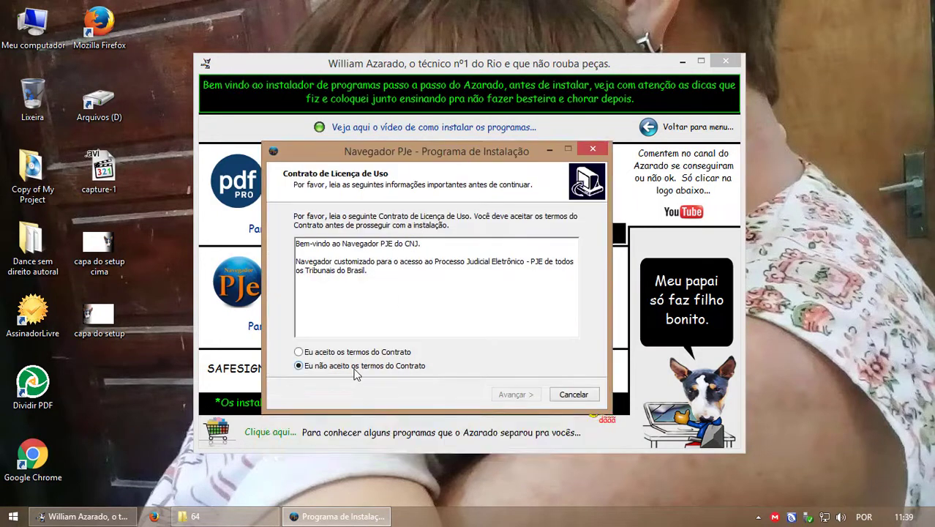
{"action": "left_click", "coordinate": [298, 352]}
{"action": "left_click", "coordinate": [515, 395]}
{"action": "left_click", "coordinate": [524, 394]}
{"action": "left_click", "coordinate": [524, 394]}
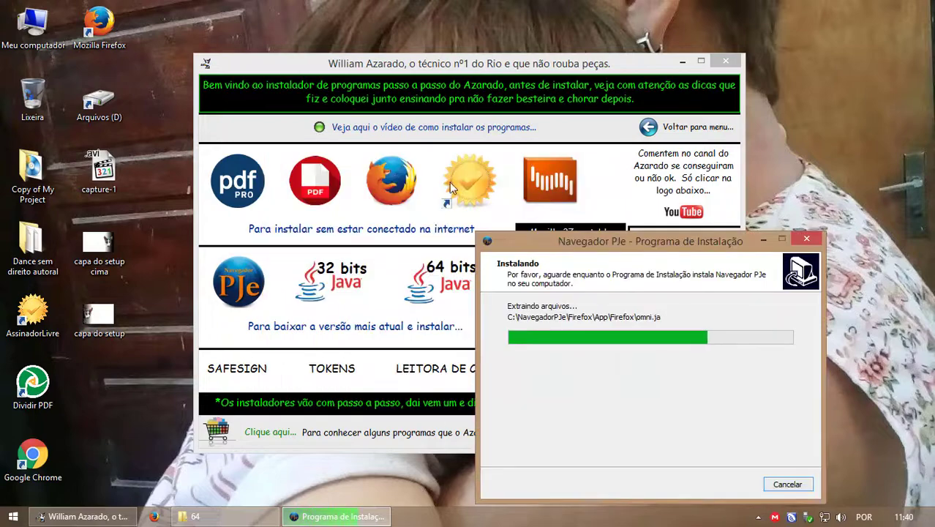
{"action": "left_click_drag", "start_coordinate": [551, 241], "coordinate": [316, 117]}
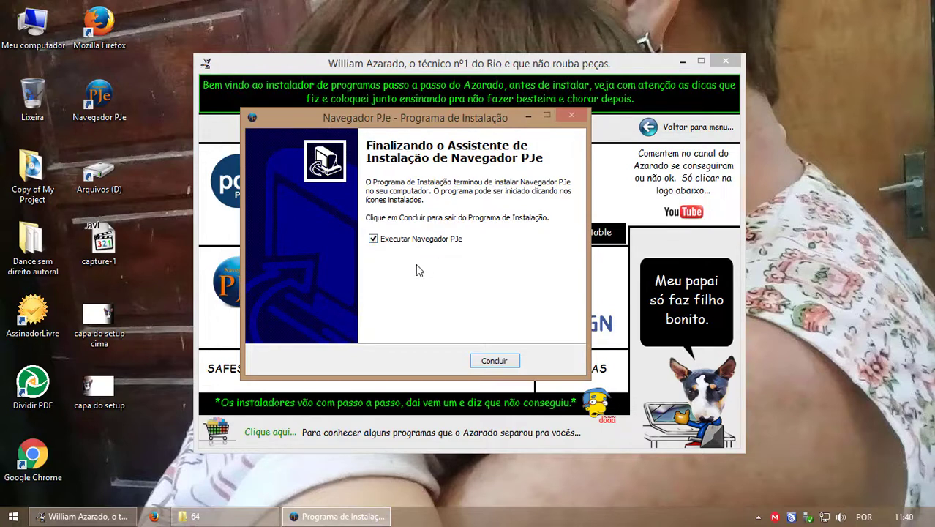
{"action": "key", "text": "Return"}
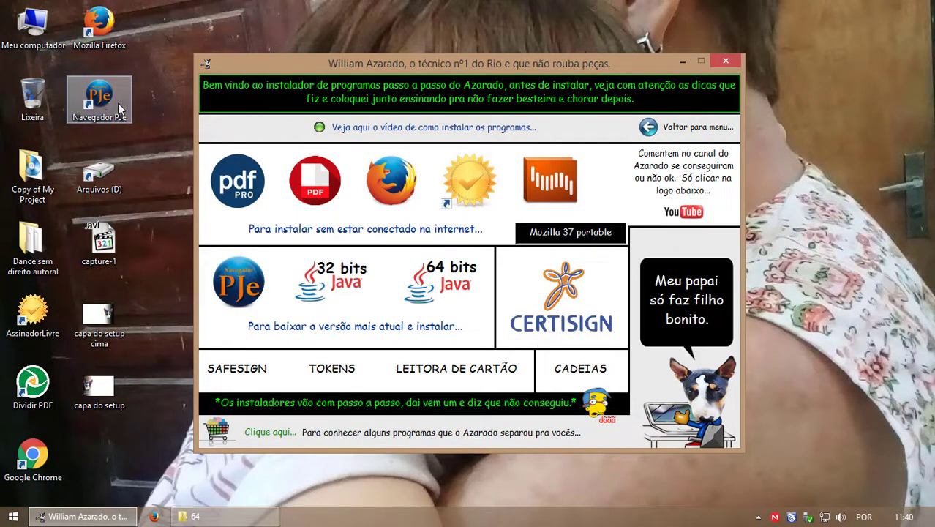
Start downloading 32-bit Java from the program installer, cancel the download and close the Chrome window
{"action": "left_click", "coordinate": [329, 280]}
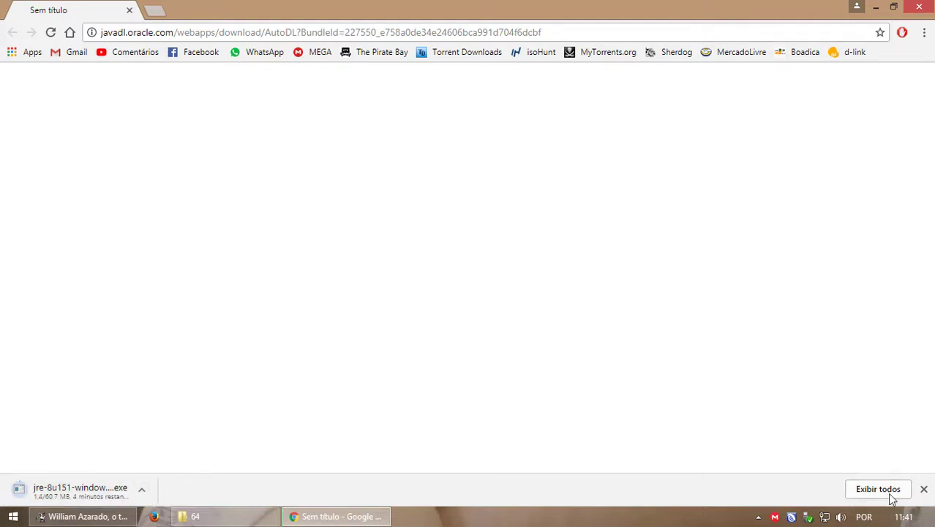
{"action": "left_click", "coordinate": [923, 489]}
{"action": "left_click", "coordinate": [919, 7]}
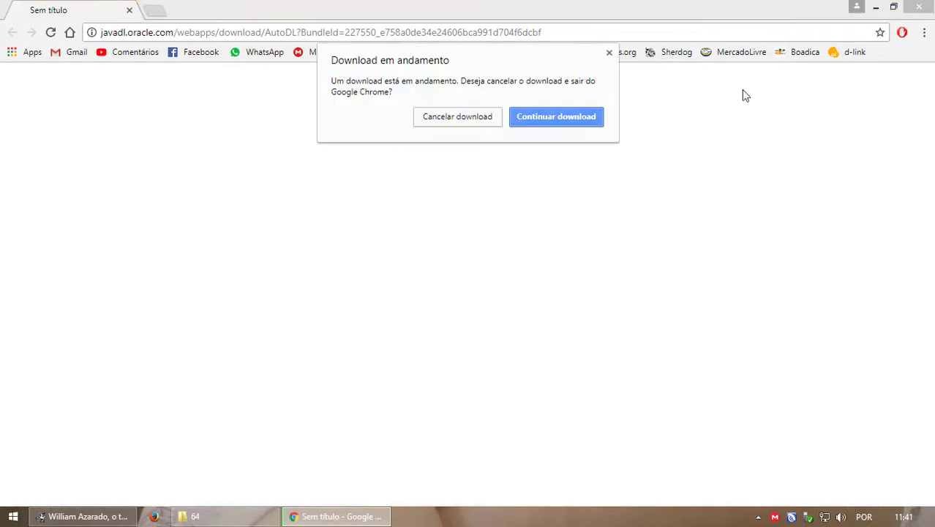
{"action": "left_click", "coordinate": [492, 123]}
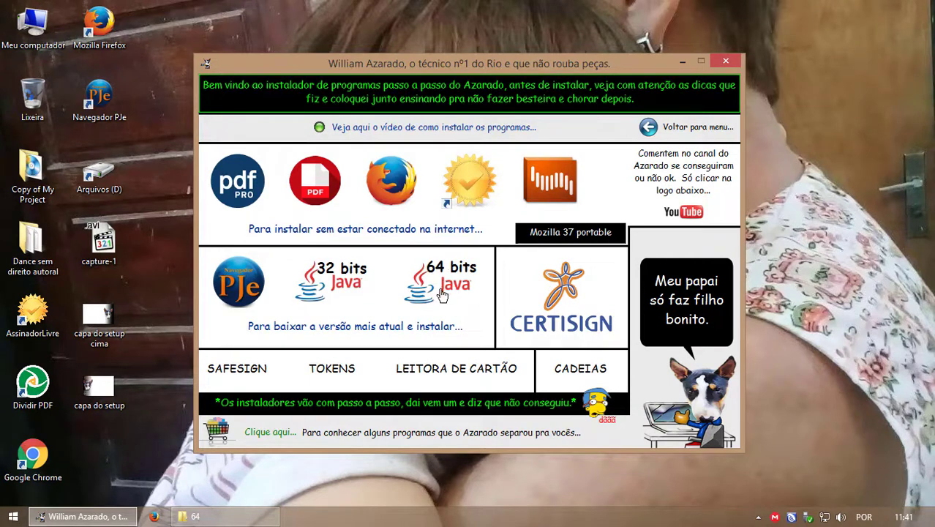
{"action": "left_click", "coordinate": [232, 214]}
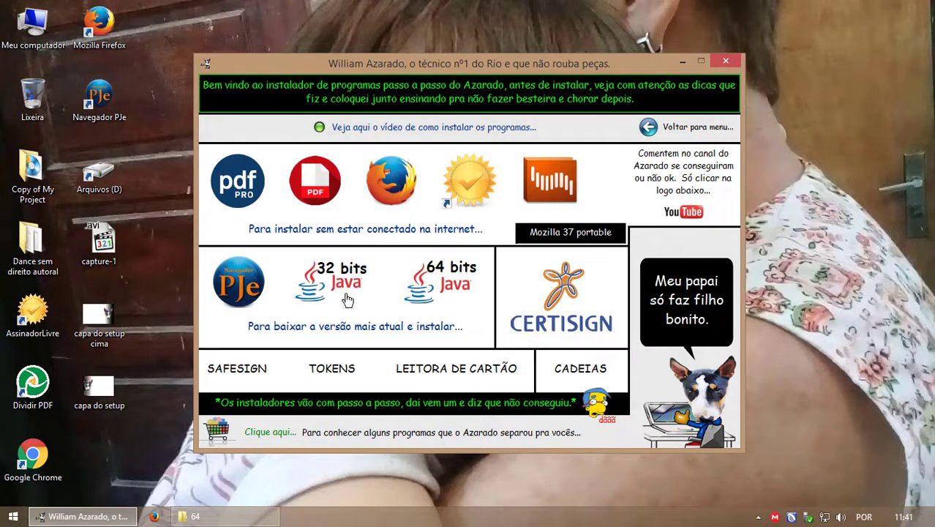